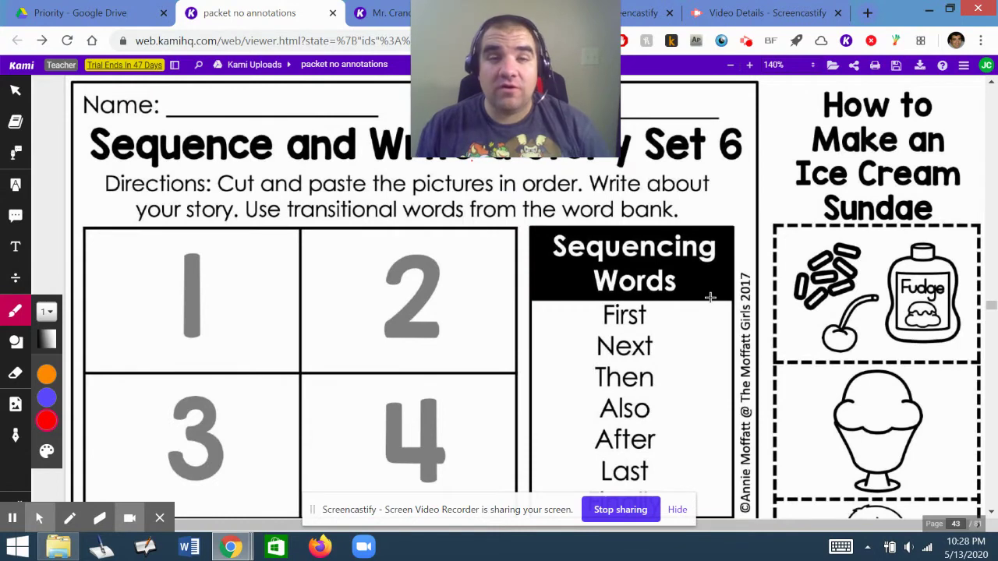
# Look over the Sequence and Write a Story Set 6 worksheet, from its directions and word bank to the writing lines
pyautogui.moveTo(515, 117); pyautogui.dragTo(307, 361)
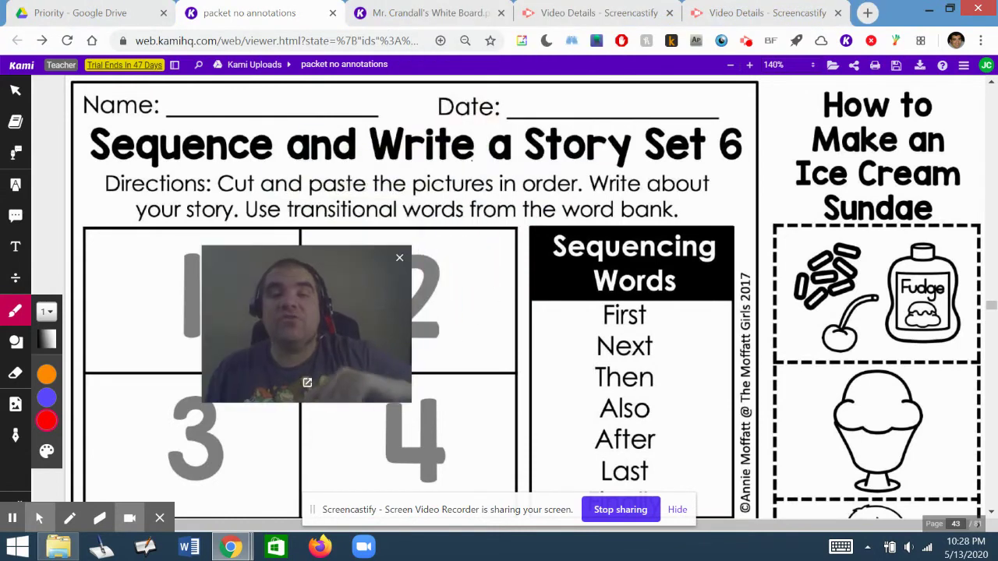
pyautogui.scroll(-2, 559, 294)
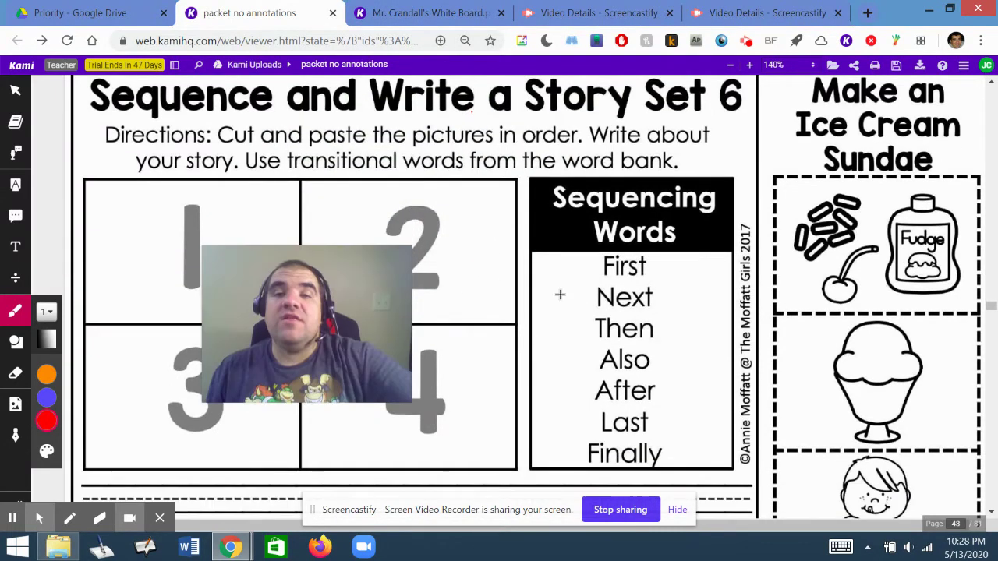
pyautogui.scroll(-1, 580, 305)
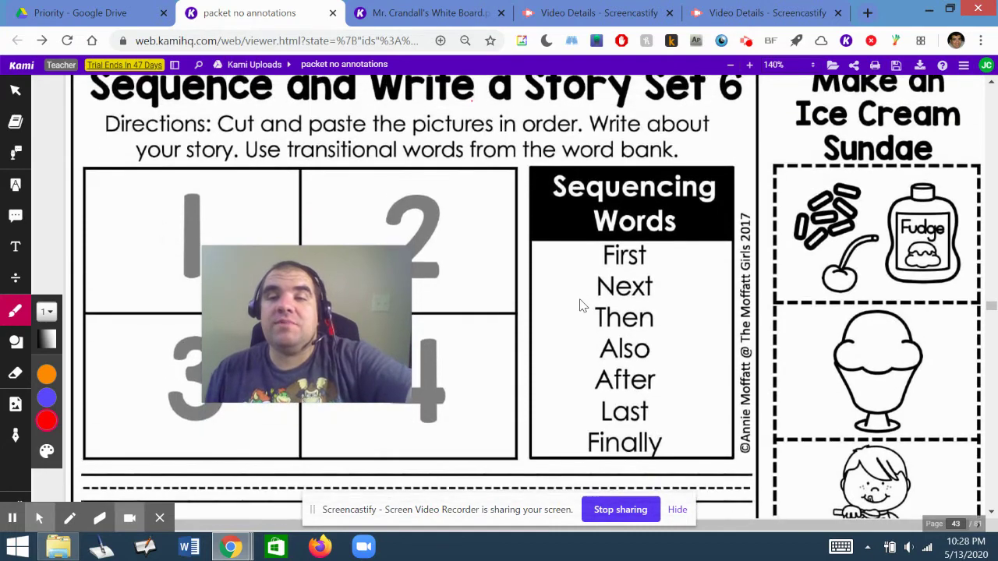
pyautogui.scroll(-2, 580, 305)
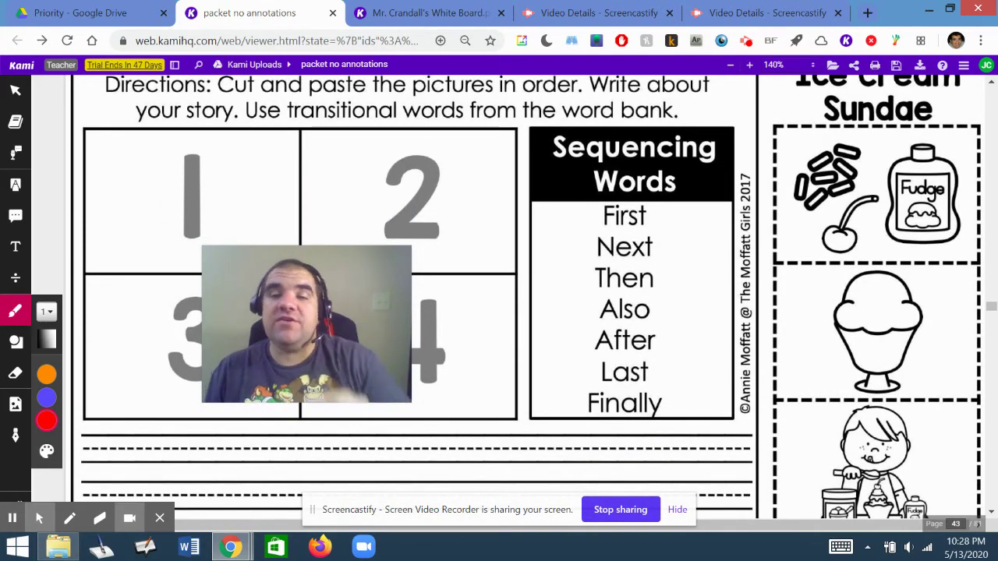
pyautogui.scroll(-7, 580, 305)
pyautogui.scroll(-3, 580, 305)
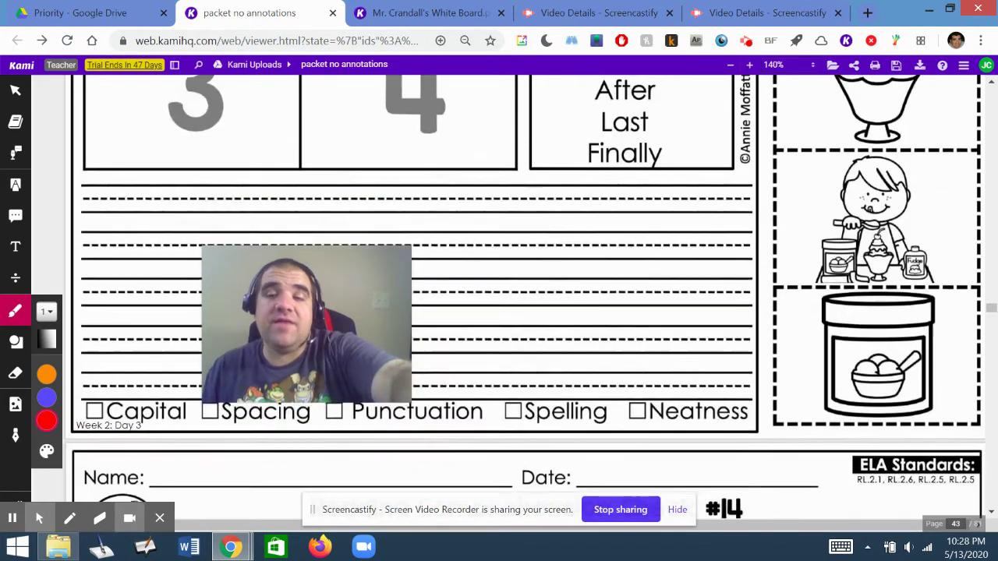
pyautogui.scroll(7, 580, 305)
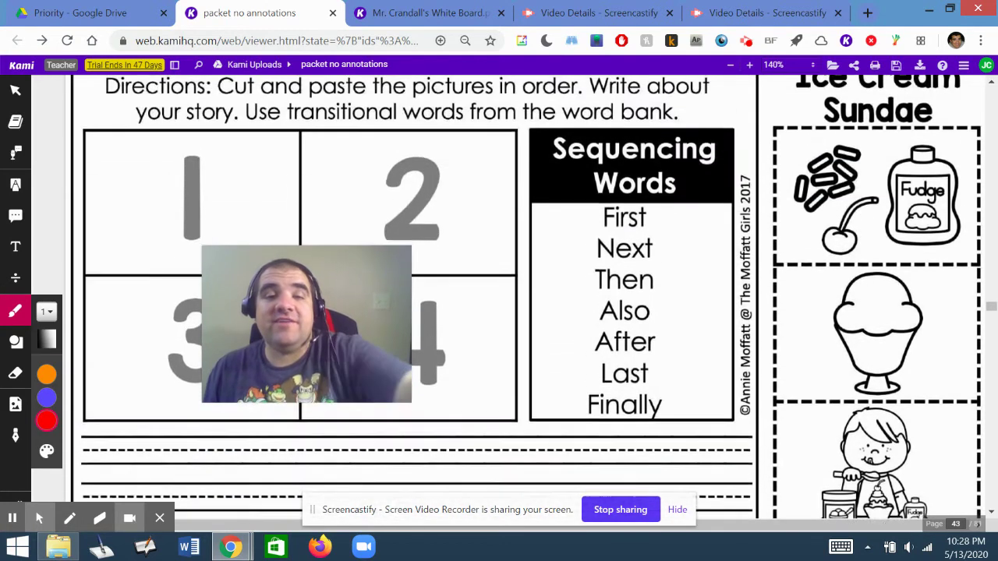
pyautogui.click(399, 256)
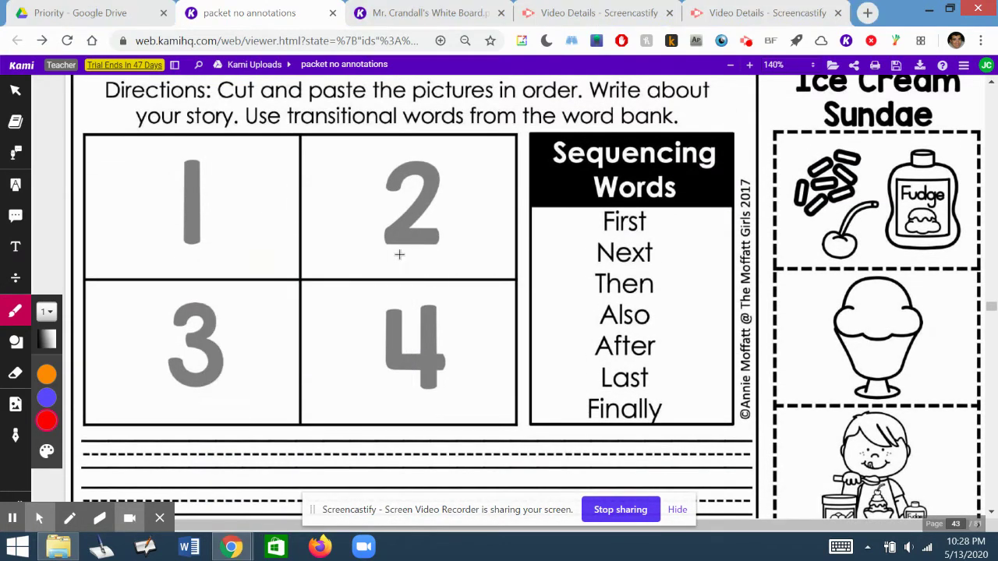
pyautogui.scroll(2, 400, 254)
pyautogui.scroll(-2, 399, 254)
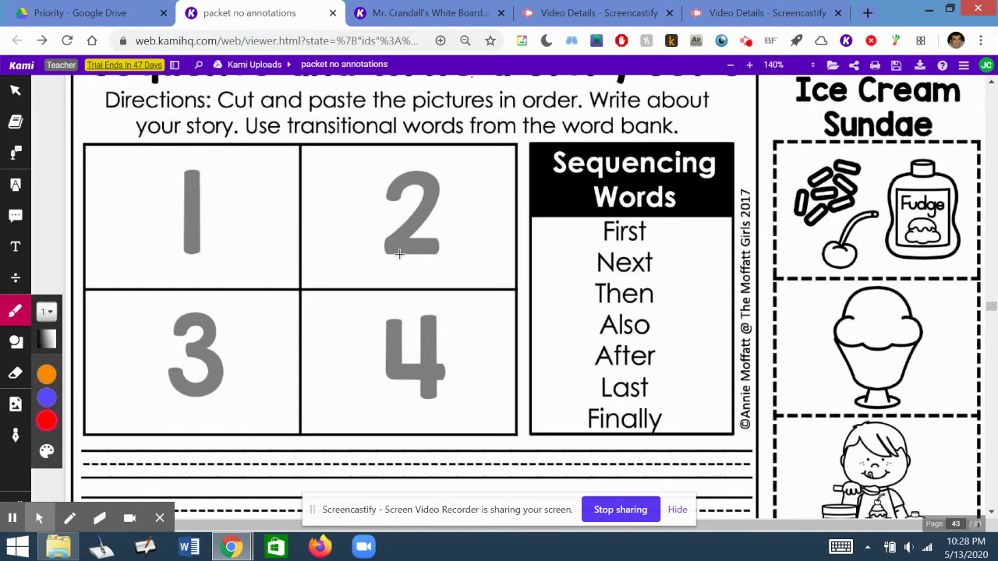
pyautogui.scroll(-1, 532, 299)
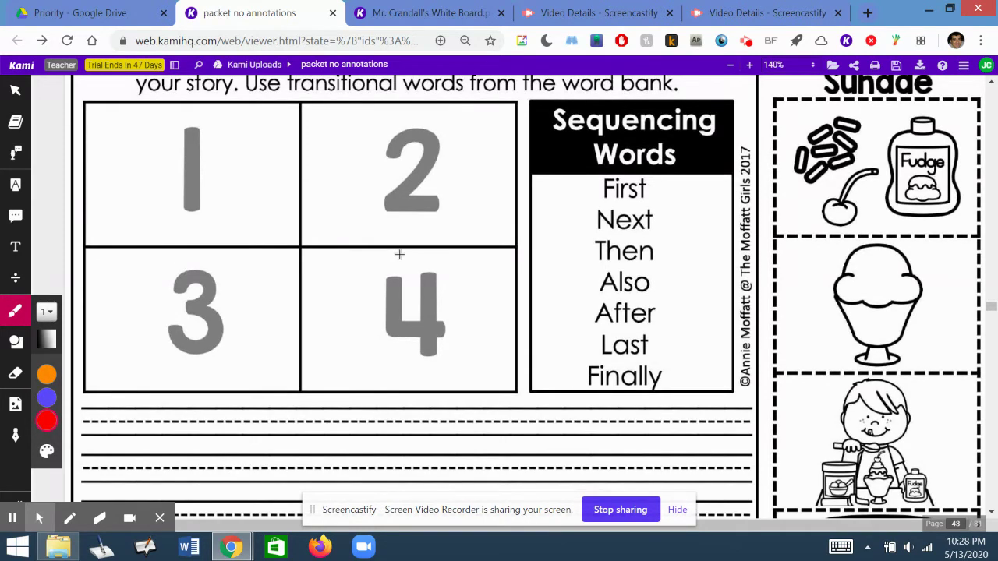
# Switch the worksheet to full screen and circle the title "How to Make an Ice Cream Sundae" in red
pyautogui.press('F11')
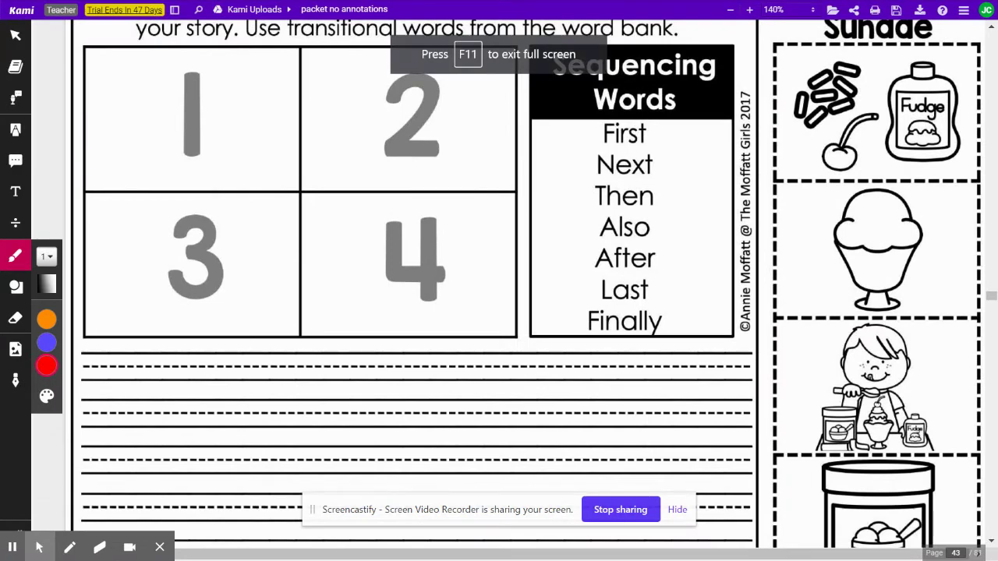
pyautogui.scroll(-5, 413, 296)
pyautogui.scroll(6, 414, 296)
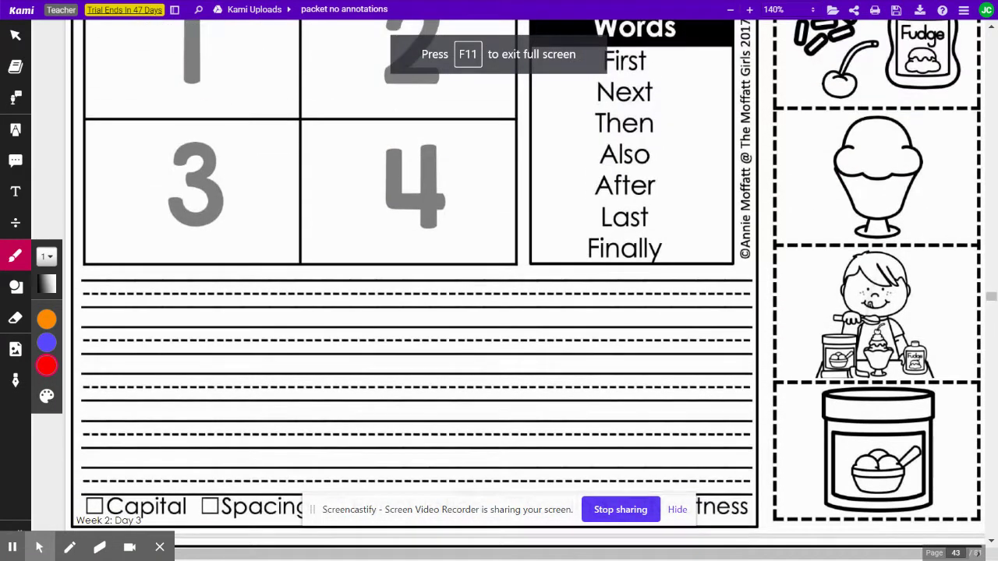
pyautogui.scroll(-5, 473, 37)
pyautogui.scroll(7, 472, 37)
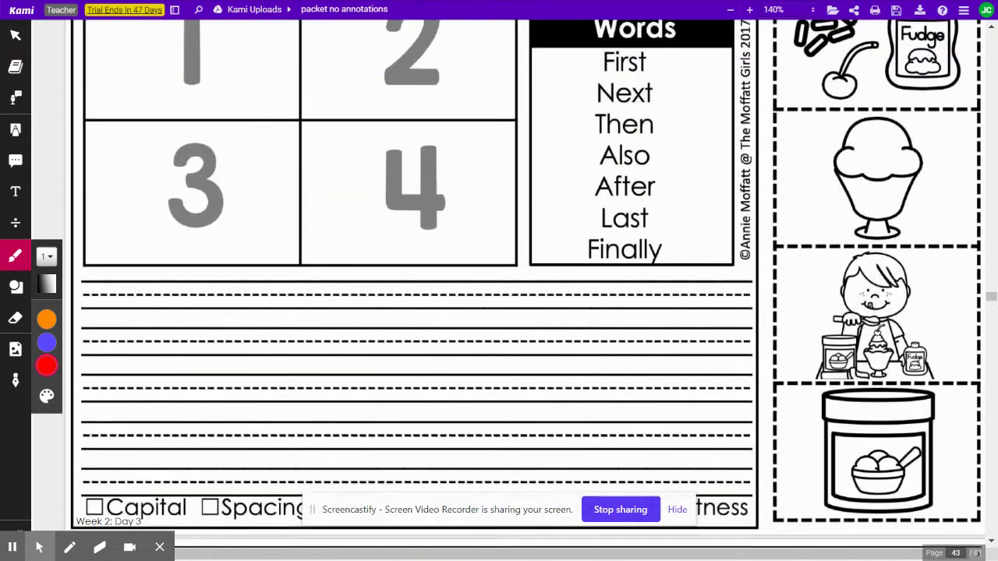
pyautogui.scroll(1, 413, 296)
pyautogui.moveTo(925, 81)
pyautogui.mouseDown()
pyautogui.moveTo(779, 167)
pyautogui.moveTo(953, 105)
pyautogui.moveTo(834, 80)
pyautogui.mouseUp()
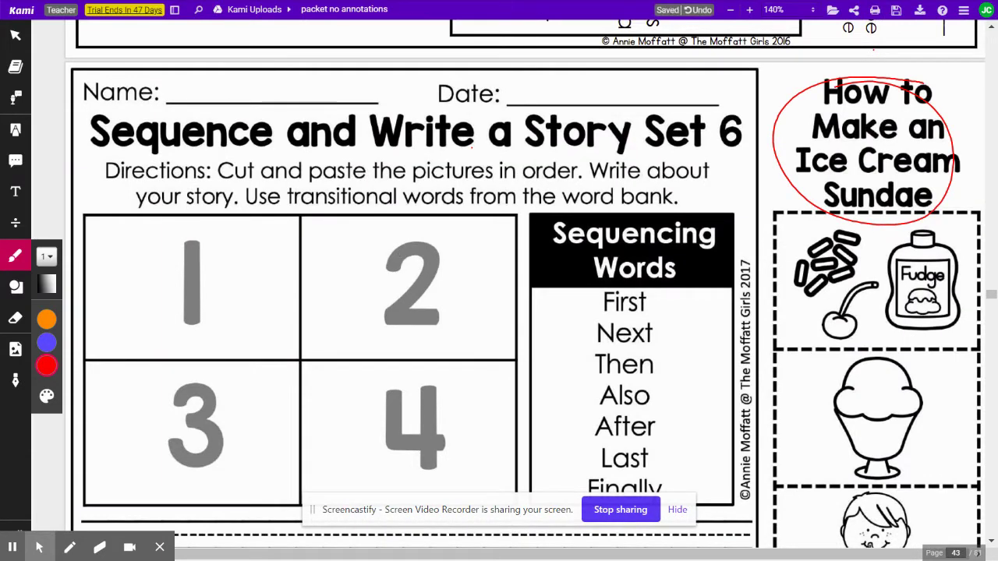
# Temporarily circle the transitional-words direction and the list of sequencing words in red
pyautogui.scroll(-1, 524, 283)
pyautogui.moveTo(462, 151)
pyautogui.mouseDown()
pyautogui.moveTo(371, 134)
pyautogui.moveTo(331, 184)
pyautogui.moveTo(727, 161)
pyautogui.moveTo(541, 125)
pyautogui.mouseUp()
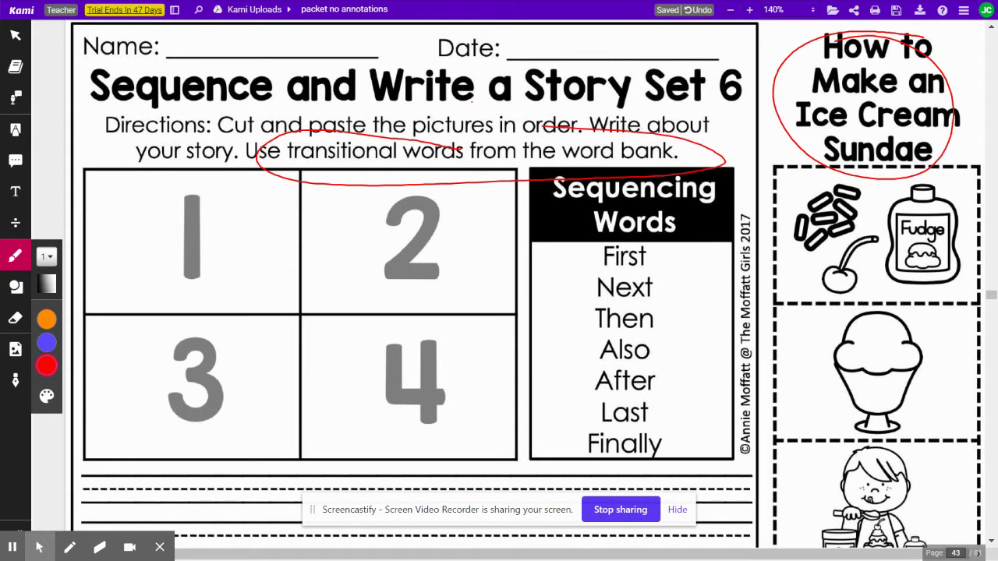
pyautogui.moveTo(577, 228)
pyautogui.mouseDown()
pyautogui.moveTo(536, 402)
pyautogui.moveTo(597, 225)
pyautogui.mouseUp()
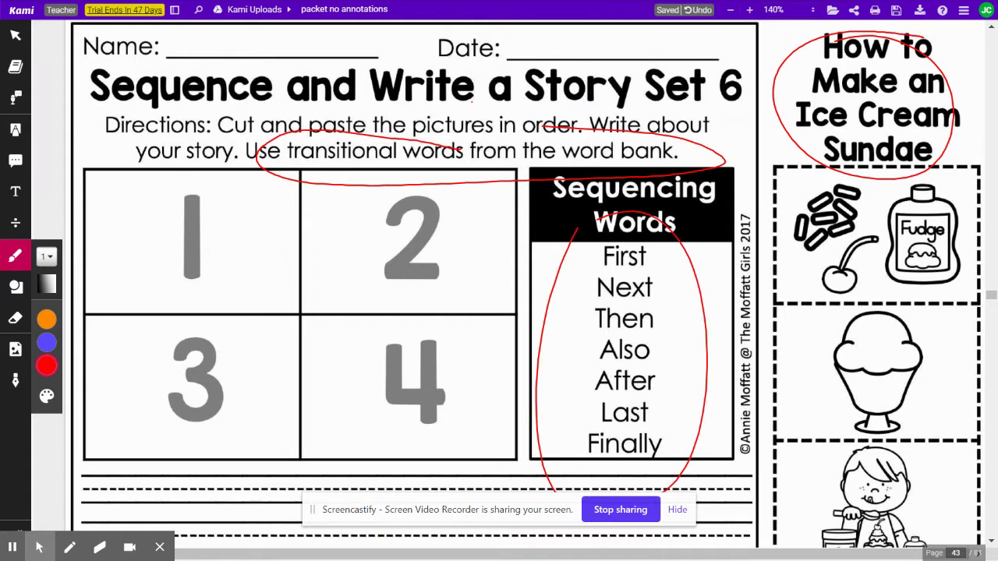
pyautogui.hotkey('ctrl', 'z')
pyautogui.hotkey('ctrl', 'z')
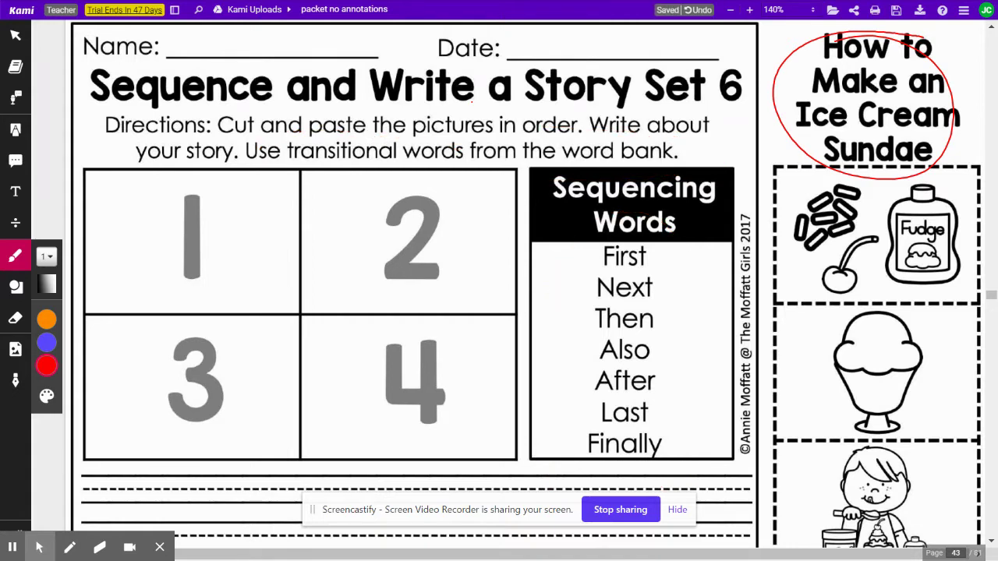
# Number the pictures in red by hand: ice cream tub 1, toppings and fudge 2, filled ice cream dish 3, boy making the sundae 4
pyautogui.scroll(-5, 471, 100)
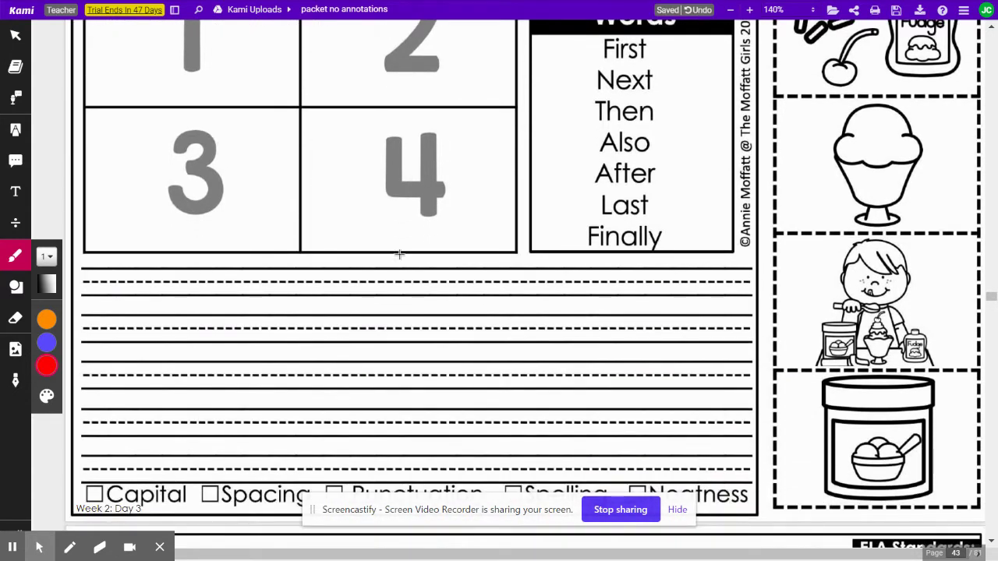
pyautogui.moveTo(795, 377); pyautogui.dragTo(791, 411)
pyautogui.scroll(3, 399, 254)
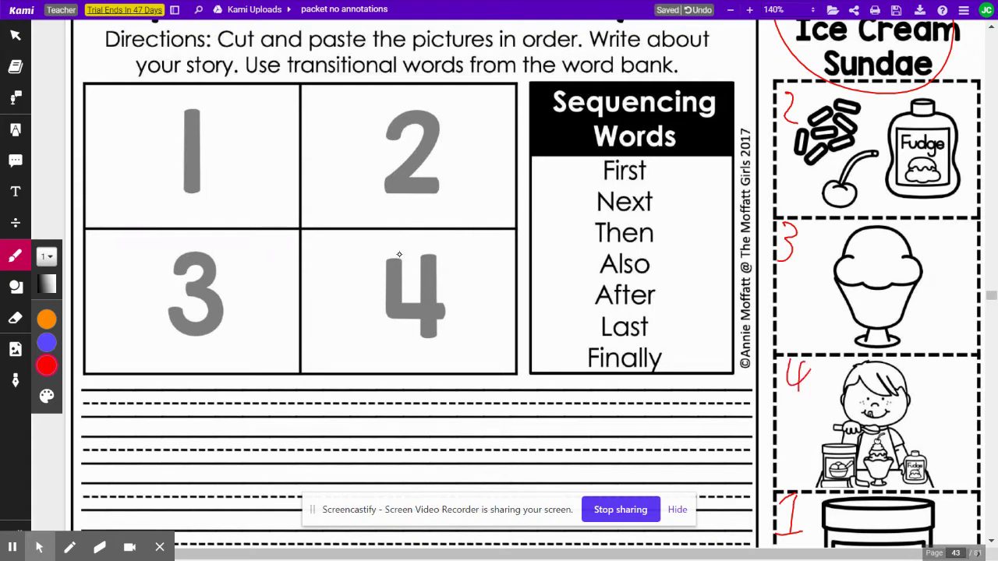
# Start a text box on the first writing lines and set its font size to 18 px
pyautogui.scroll(-3, 417, 281)
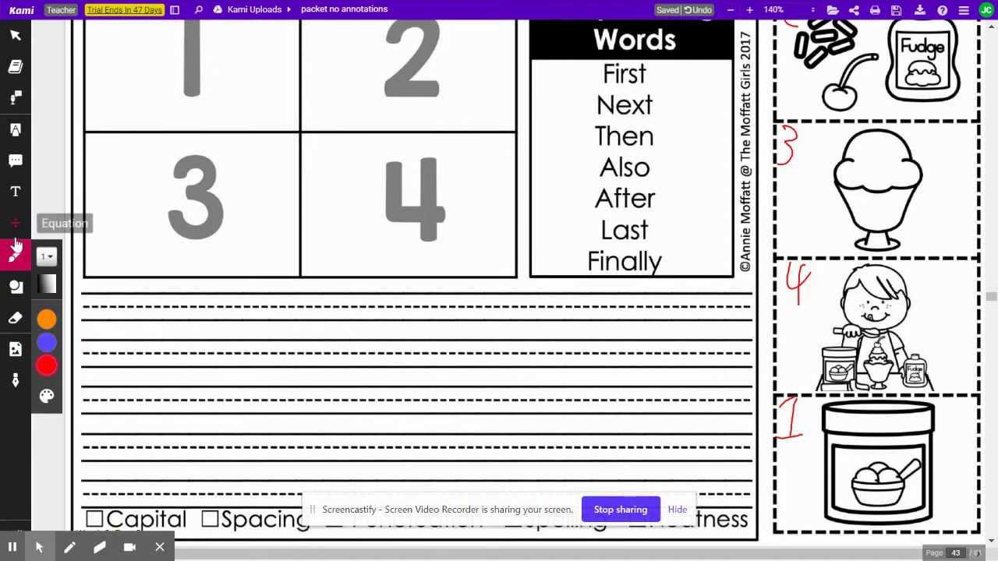
pyautogui.click(17, 193)
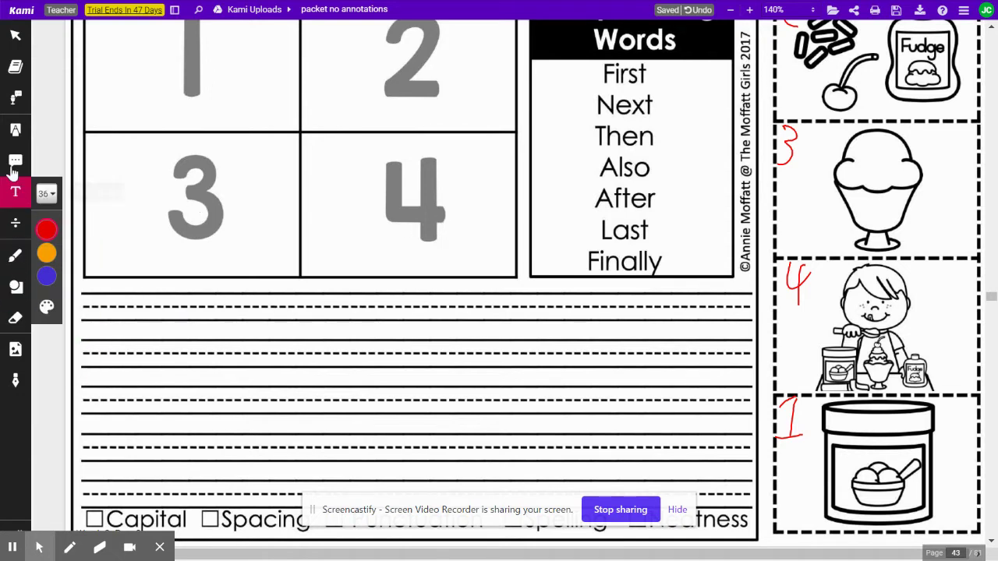
pyautogui.click(152, 314)
pyautogui.moveTo(161, 350); pyautogui.dragTo(320, 351)
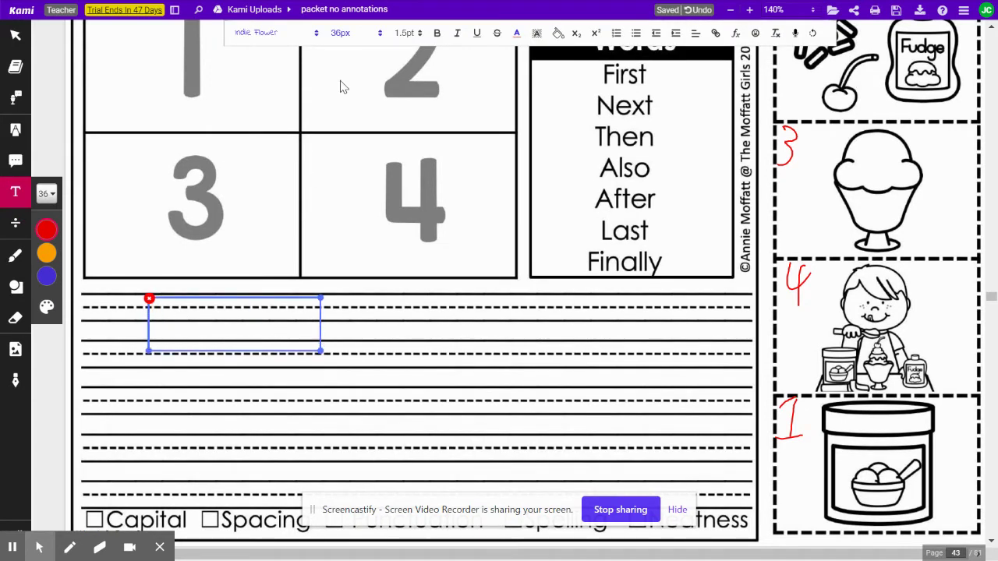
pyautogui.click(359, 38)
pyautogui.click(341, 169)
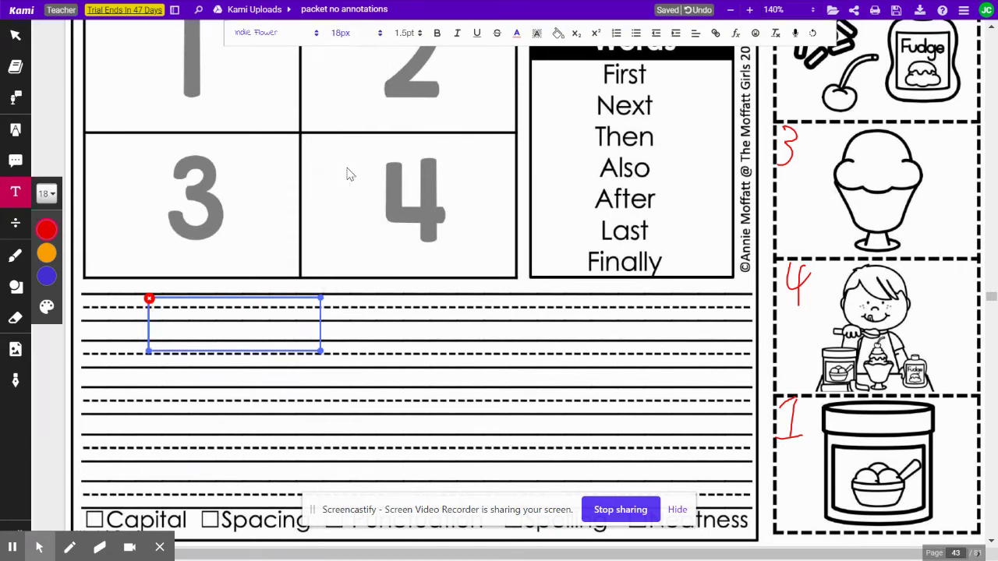
pyautogui.scroll(5, 350, 175)
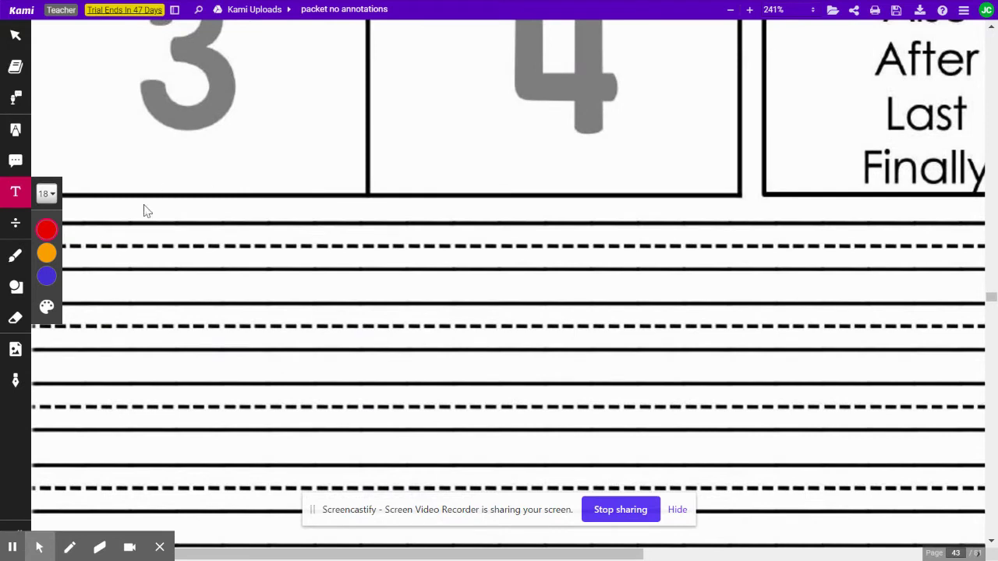
pyautogui.moveTo(83, 244)
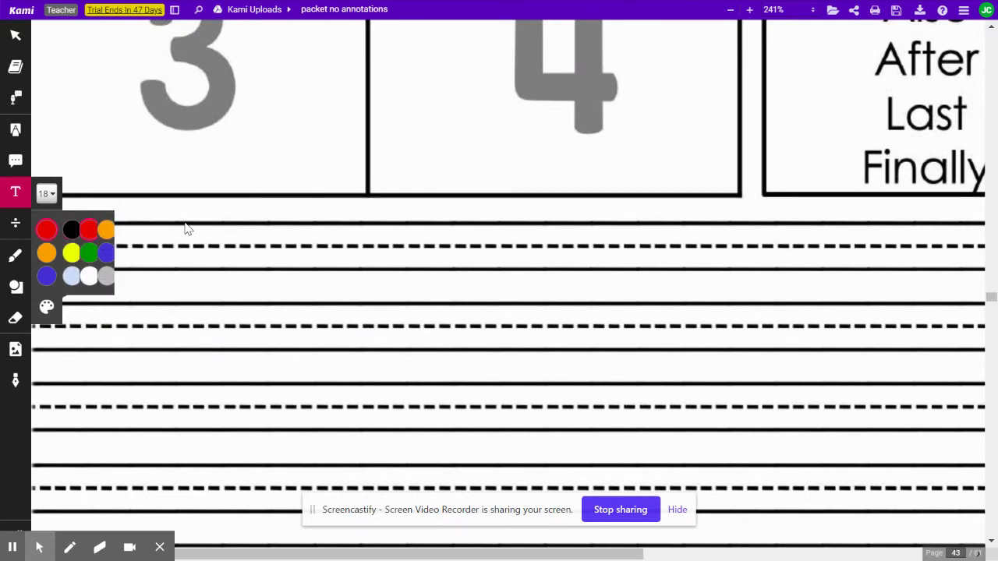
pyautogui.click(188, 254)
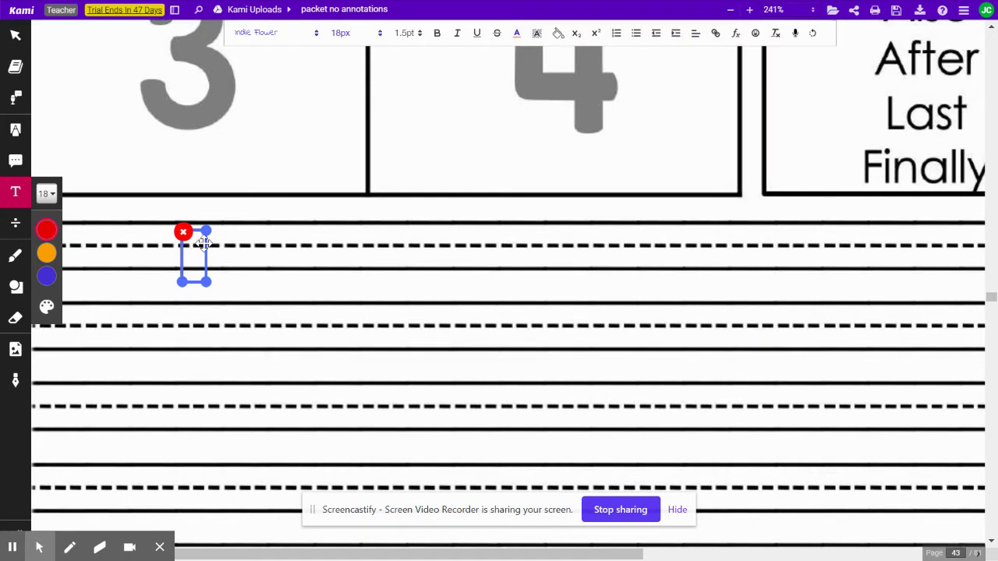
pyautogui.write('I lik')
pyautogui.press('BackSpace')
pyautogui.press('BackSpace')
pyautogui.press('BackSpace')
pyautogui.press('BackSpace')
pyautogui.press('BackSpace')
# Place an empty text box on the first writing line and set its font size to 24 px
pyautogui.scroll(3, 206, 248)
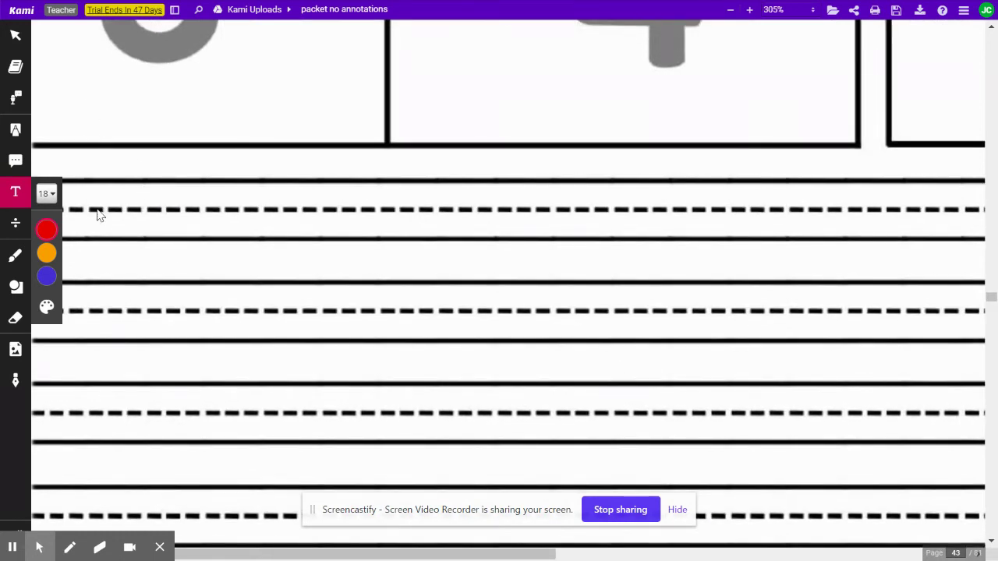
pyautogui.click(16, 193)
pyautogui.click(138, 211)
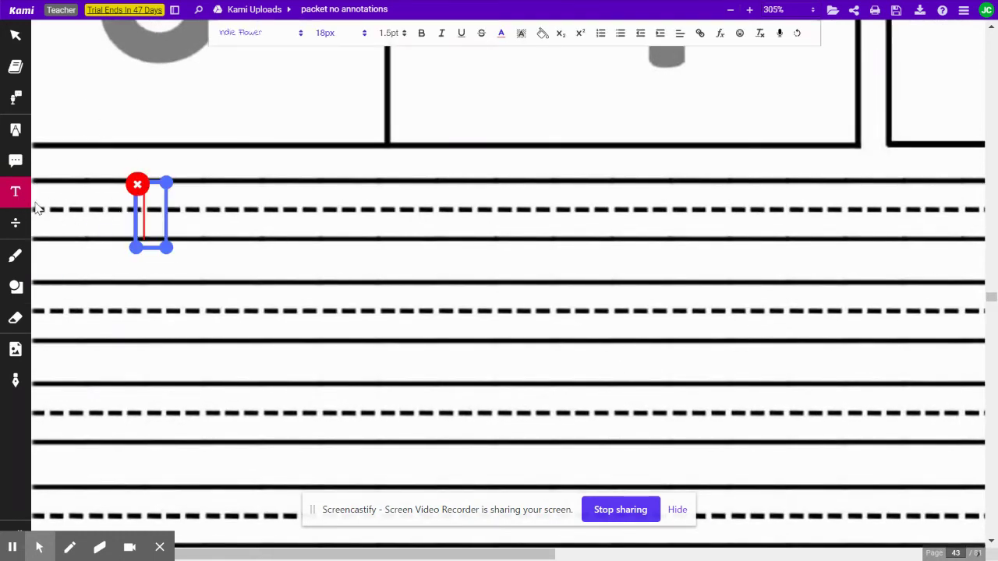
pyautogui.write('like')
pyautogui.press('BackSpace')
pyautogui.press('BackSpace')
pyautogui.press('BackSpace')
pyautogui.press('BackSpace')
pyautogui.click(332, 32)
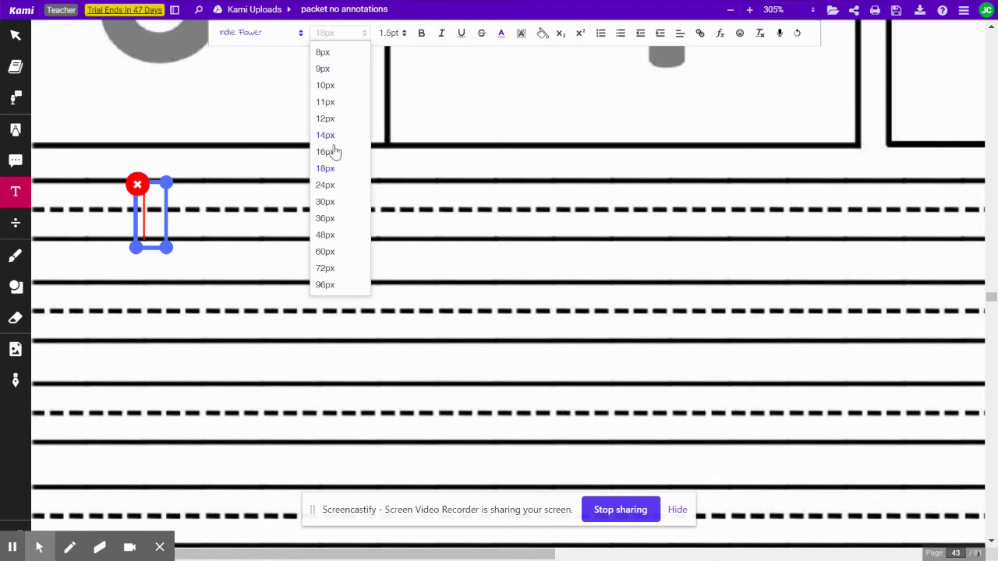
pyautogui.click(331, 184)
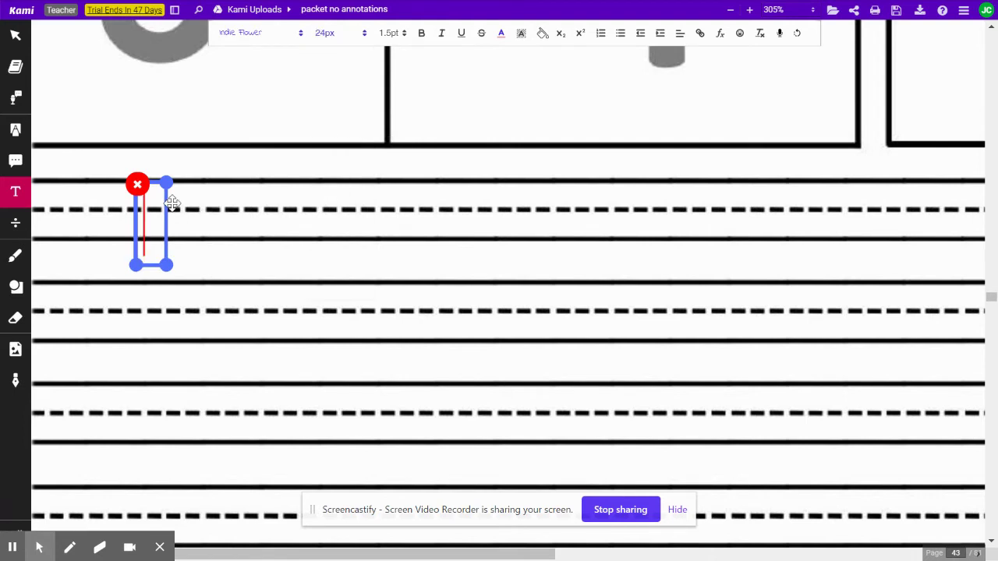
# Write the opening sentence "I like to make ice cream sundaes!" in the text box on the first writing line
pyautogui.write('I')
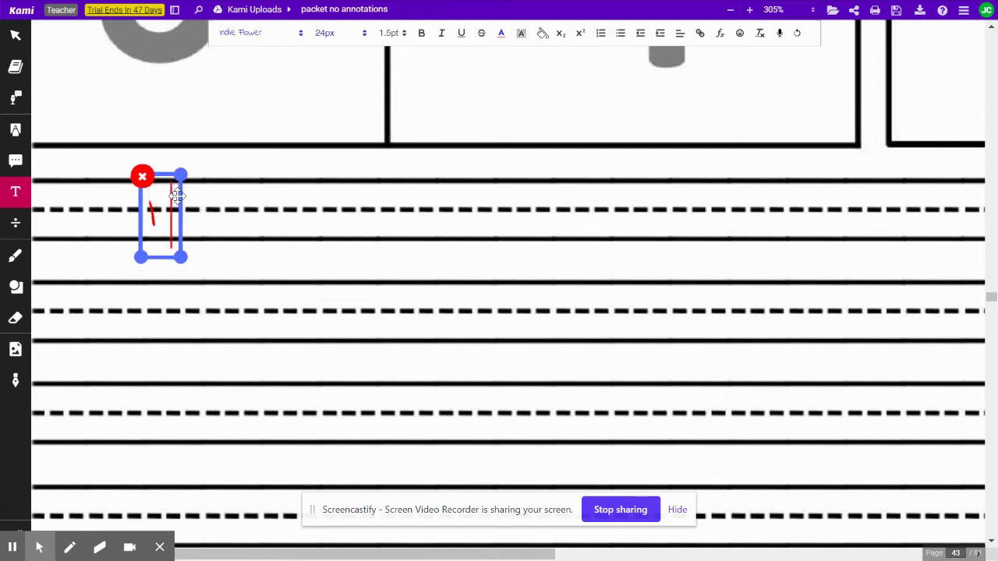
pyautogui.write(' like to make ')
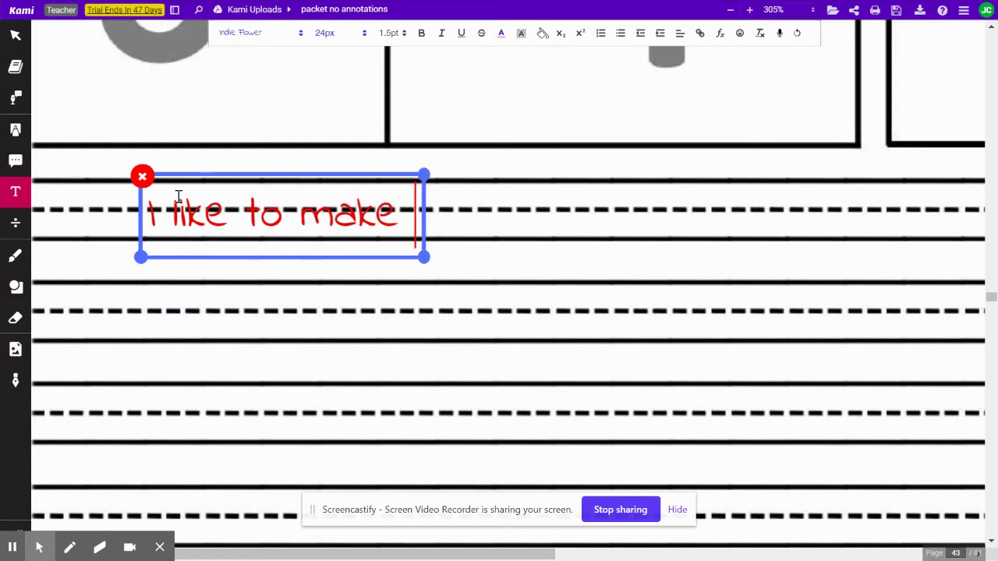
pyautogui.write('Ice C')
pyautogui.press('BackSpace')
pyautogui.press('BackSpace')
pyautogui.press('BackSpace')
pyautogui.press('BackSpace')
pyautogui.press('BackSpace')
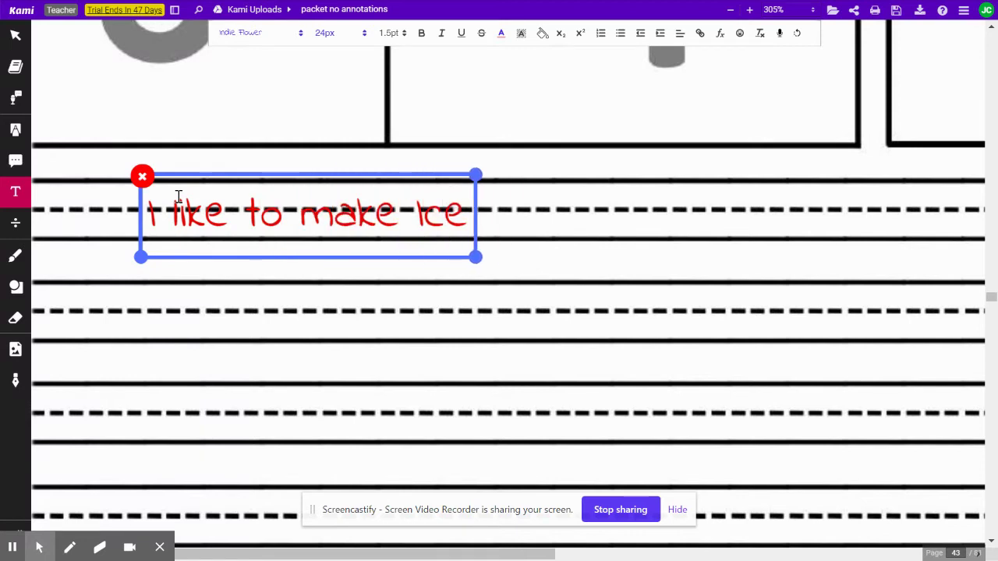
pyautogui.write('ice cream ')
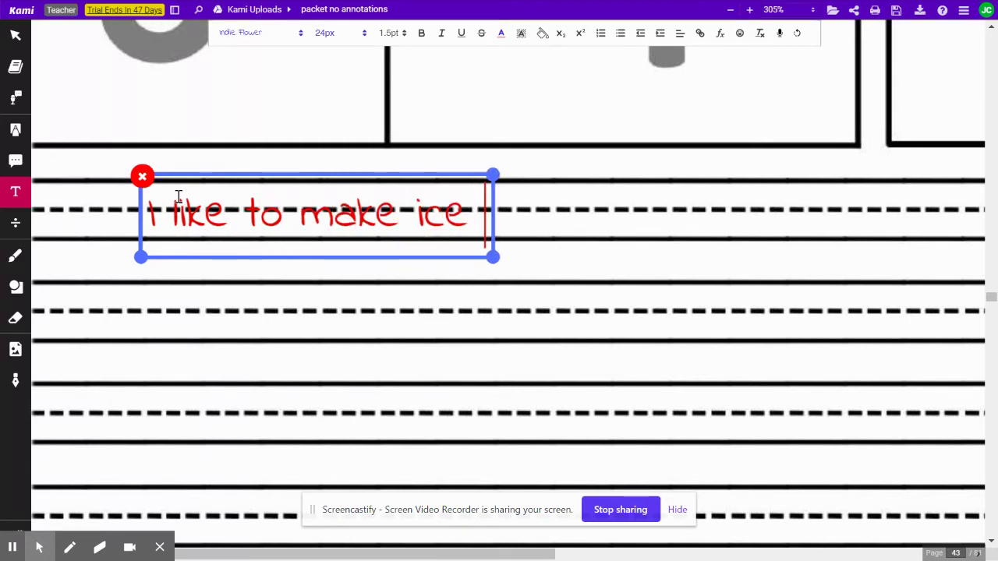
pyautogui.write('sundaes!')
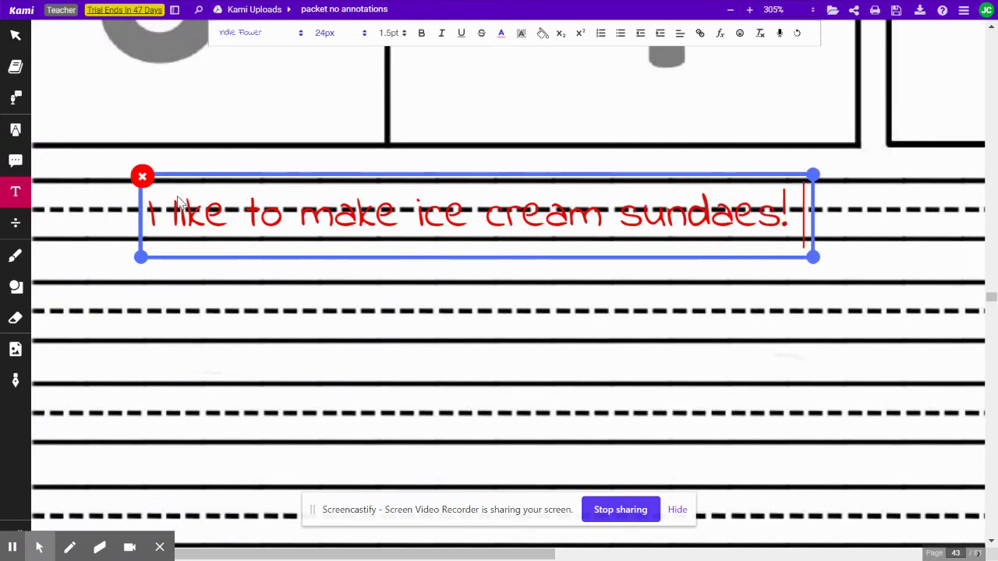
pyautogui.scroll(-5, 178, 201)
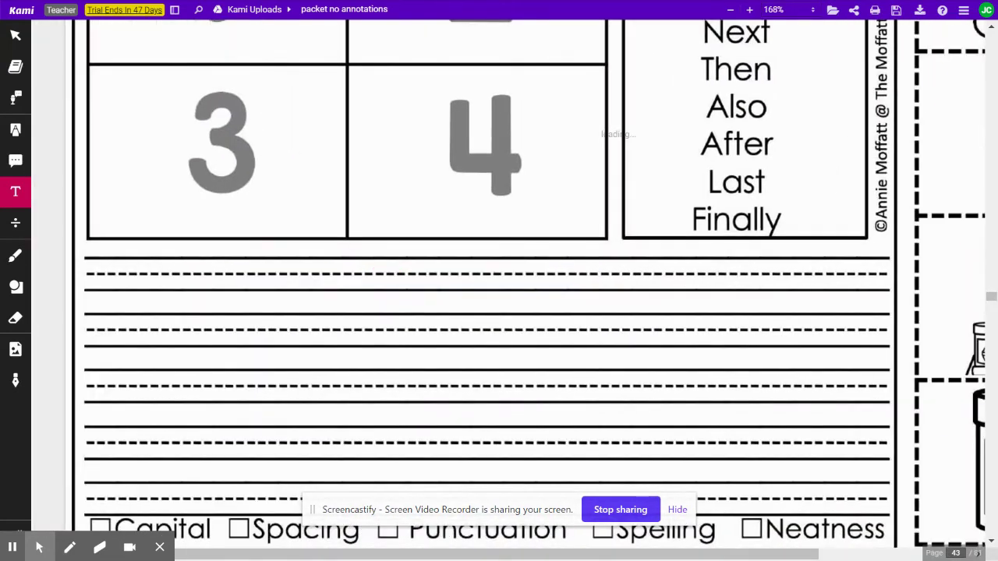
# Shift the opening sentence's text box slightly down on the first writing line and close the on-screen keyboard
pyautogui.click(359, 265)
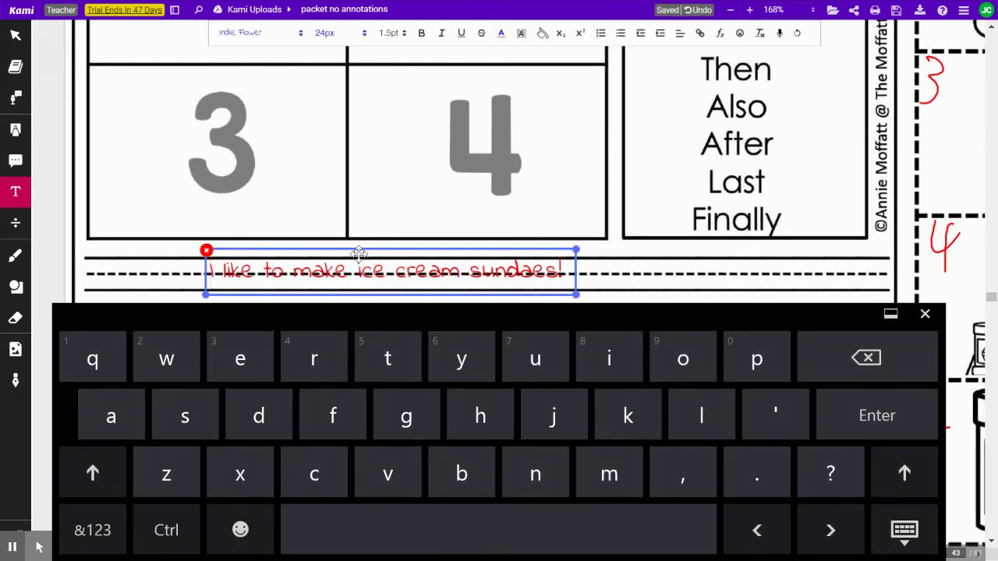
pyautogui.moveTo(359, 253); pyautogui.dragTo(349, 263)
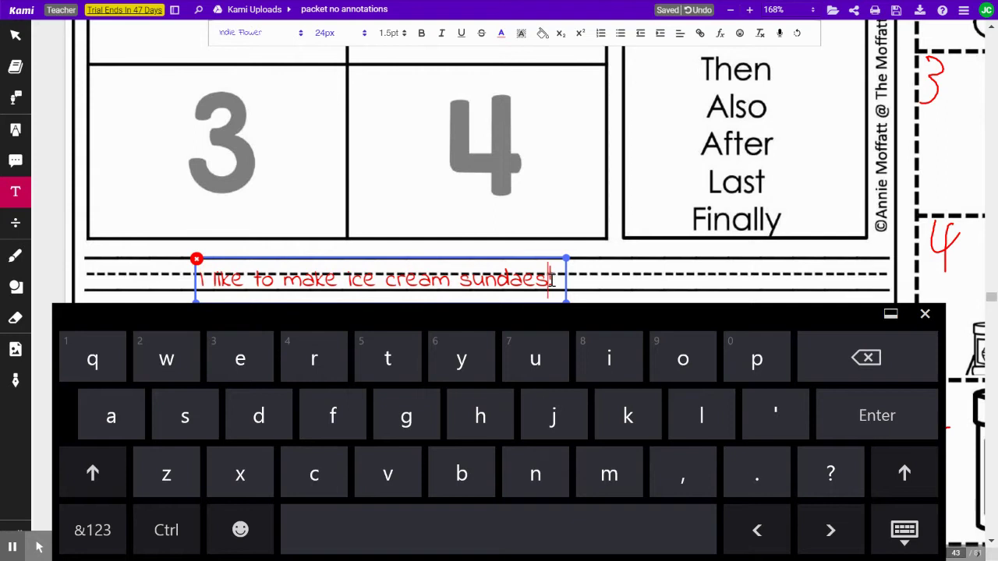
pyautogui.click(924, 314)
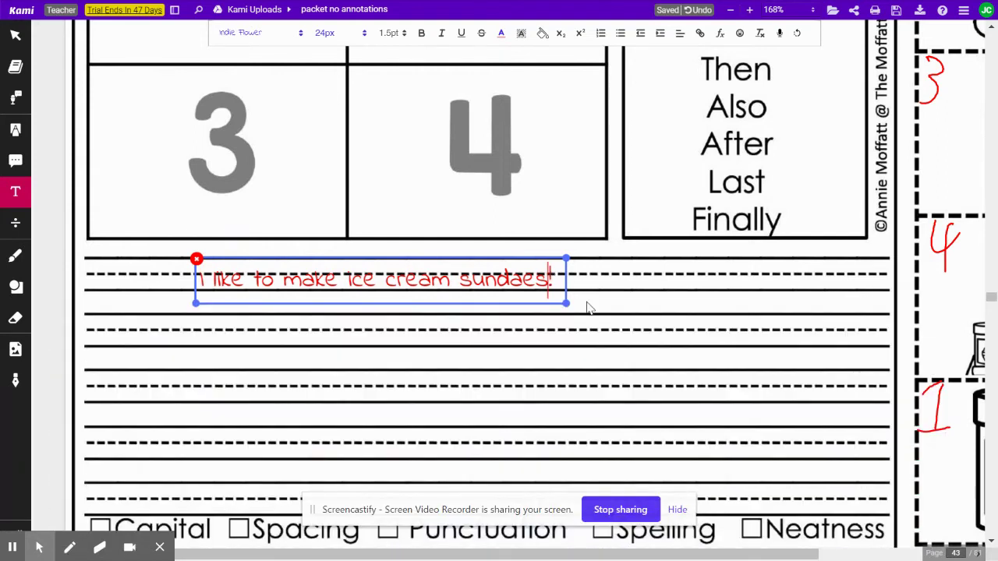
# Extend the opening sentence after "sundaes" with ", and I want to tell you how to make them!"
pyautogui.write(', and I want to ')
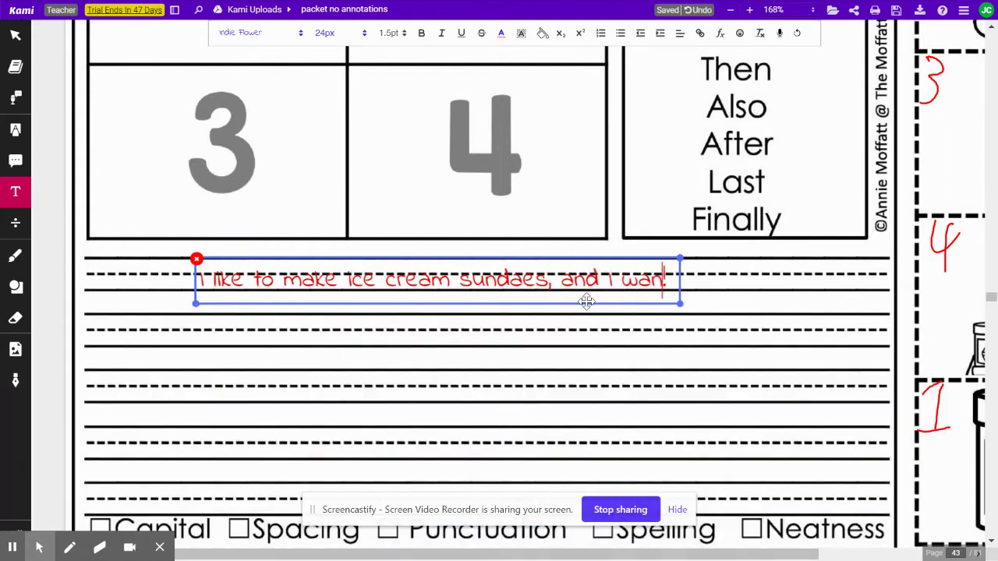
pyautogui.write('tell you ')
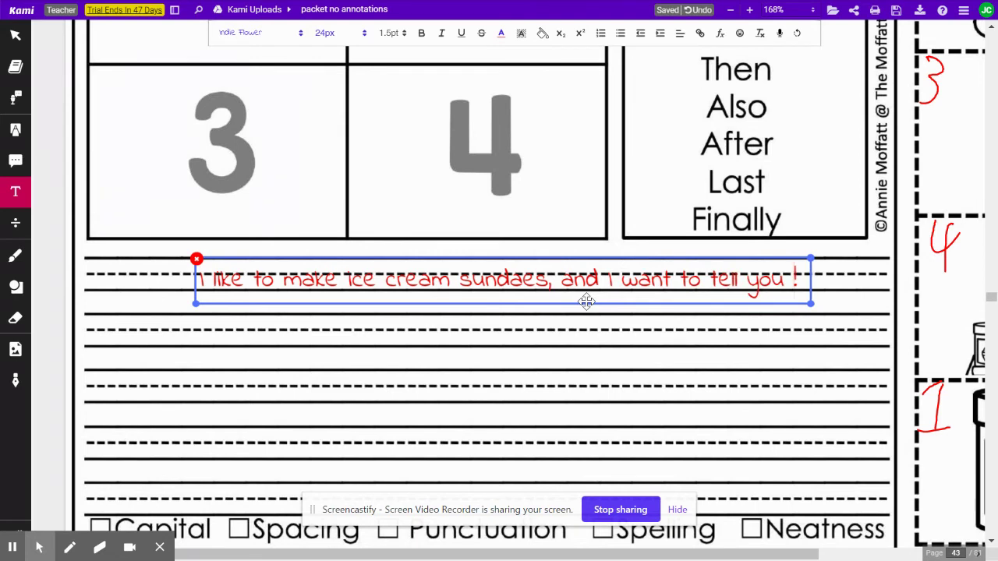
pyautogui.write('how')
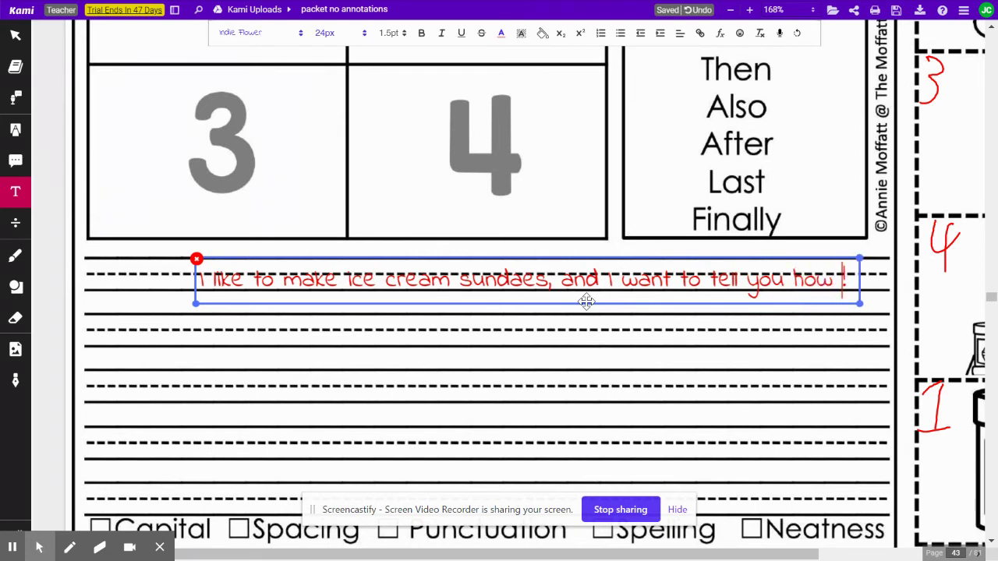
pyautogui.write(' to make it')
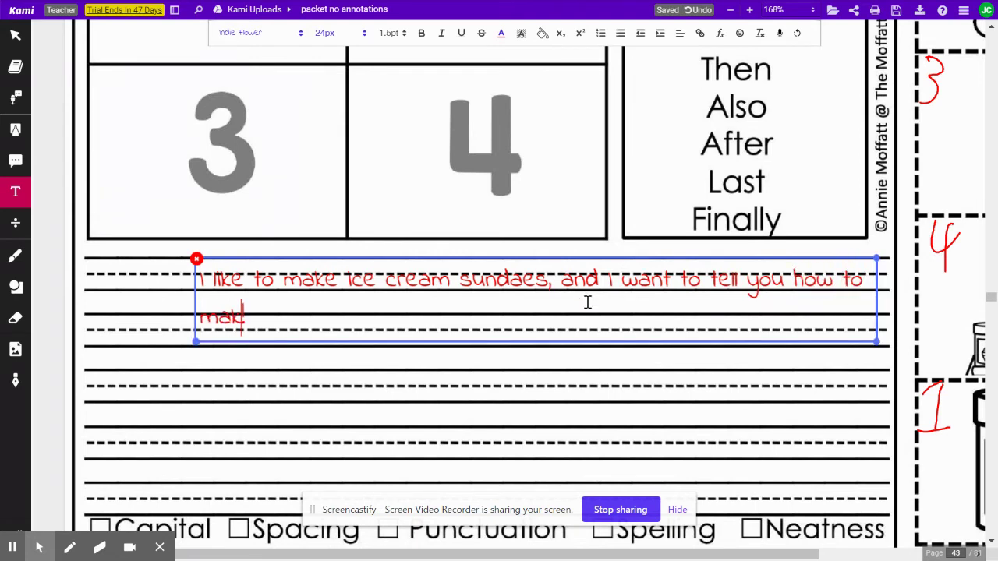
pyautogui.press('BackSpace')
pyautogui.press('BackSpace')
pyautogui.write('them!')
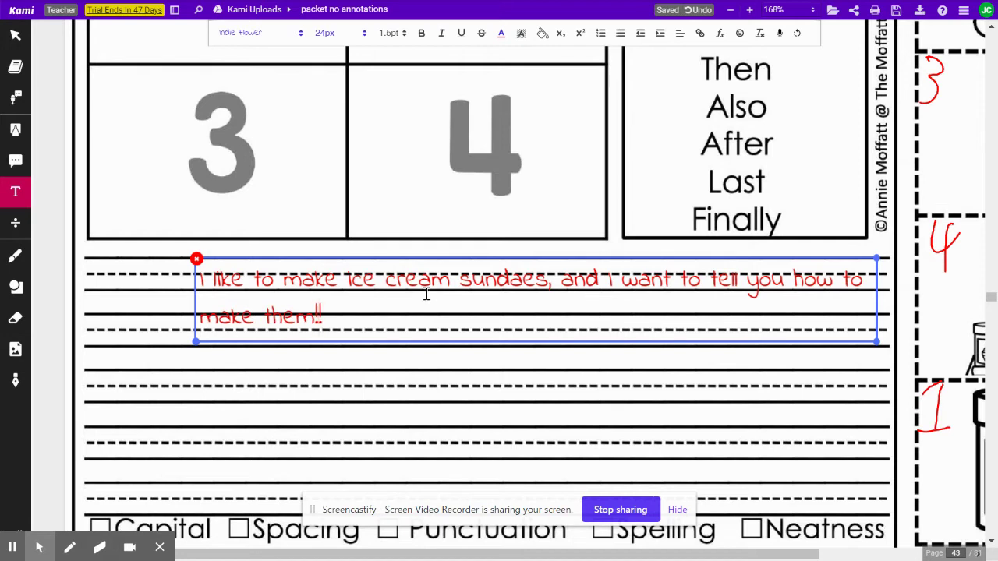
# Delete "I like to make ice cream sundaes, and" and the extra exclamation mark, leaving "I want to tell you how to make them!"
pyautogui.click(204, 275)
pyautogui.hotkey('ctrl', 'BackSpace')
pyautogui.hotkey('ctrl', 'BackSpace')
pyautogui.hotkey('ctrl', 'BackSpace')
pyautogui.hotkey('ctrl', 'BackSpace')
pyautogui.hotkey('ctrl', 'BackSpace')
pyautogui.hotkey('ctrl', 'BackSpace')
pyautogui.hotkey('ctrl', 'BackSpace')
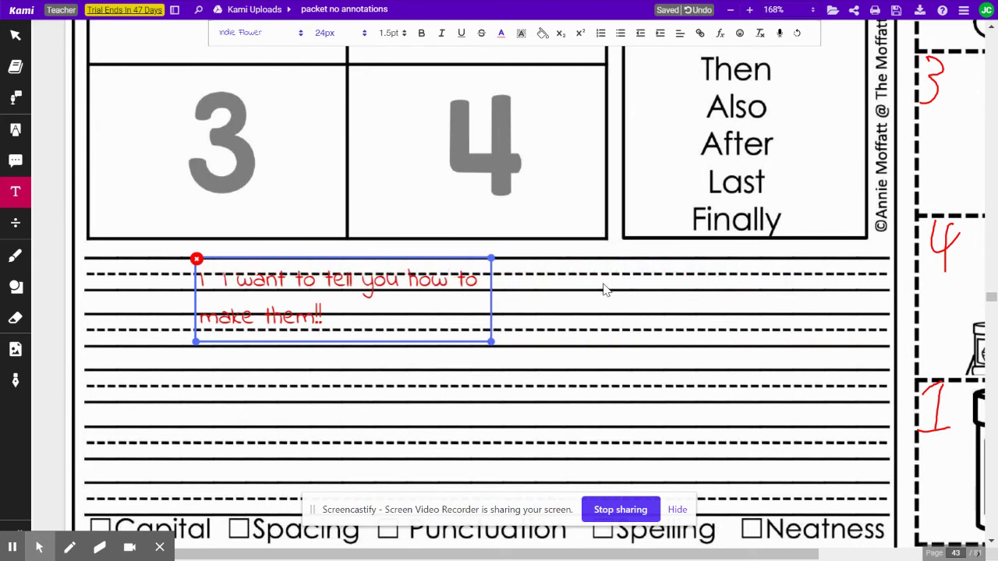
pyautogui.hotkey('ctrl', 'BackSpace')
pyautogui.press('BackSpace')
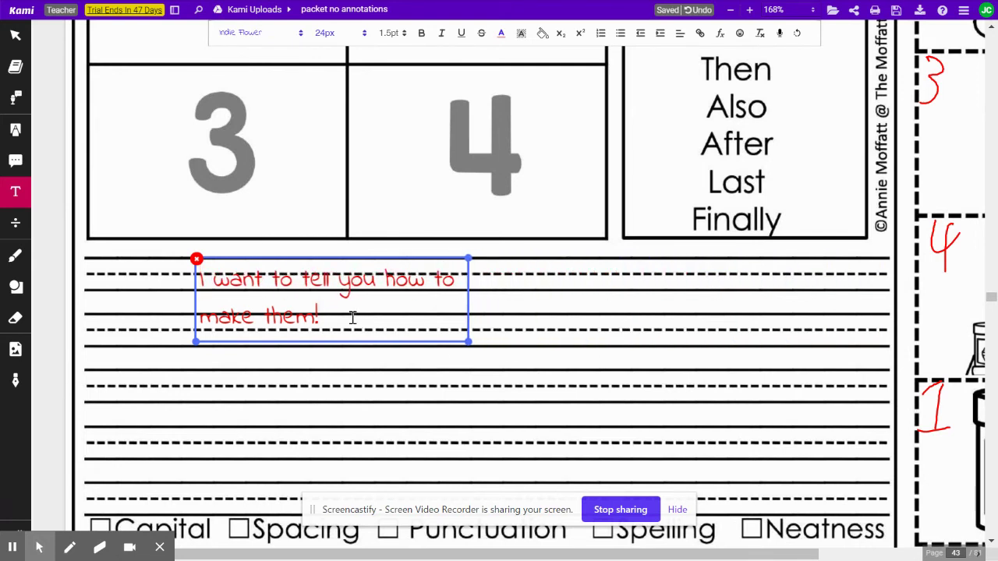
# Replace "make them!" at the end of the opening sentence with "make an ice cream sundae."
pyautogui.press('BackSpace')
pyautogui.press('BackSpace')
pyautogui.press('BackSpace')
pyautogui.press('BackSpace')
pyautogui.press('BackSpace')
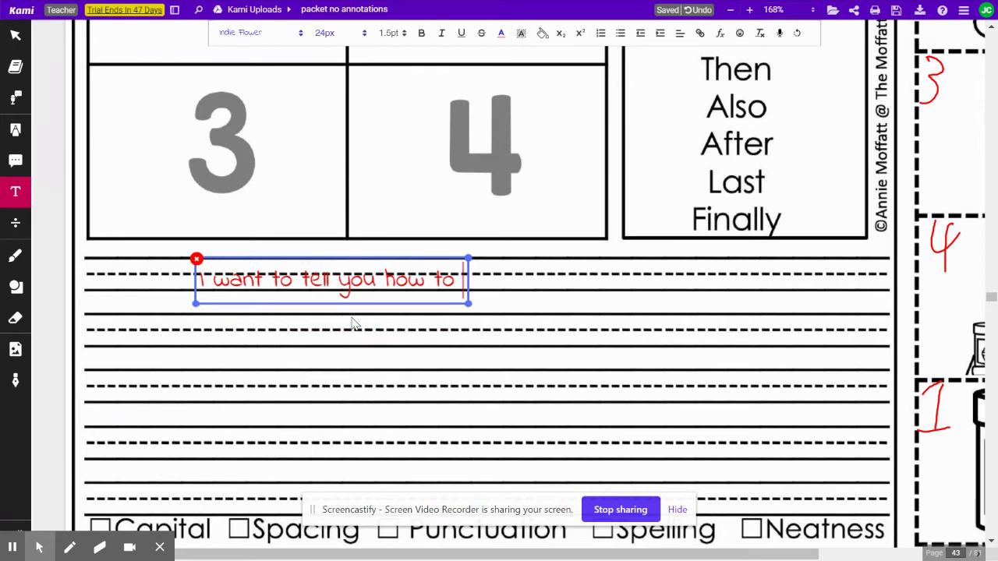
pyautogui.write('make an ')
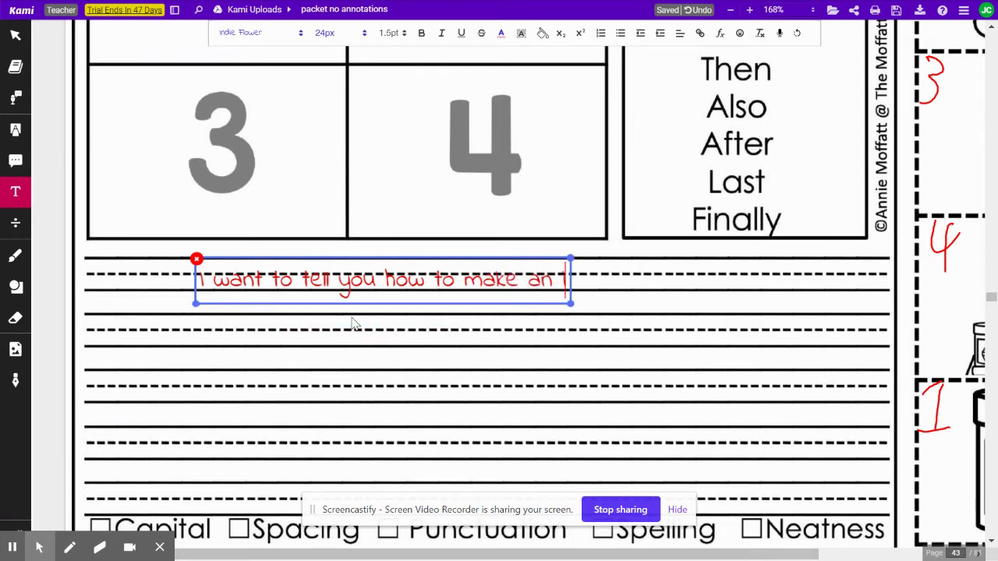
pyautogui.write('ice cream sundae.')
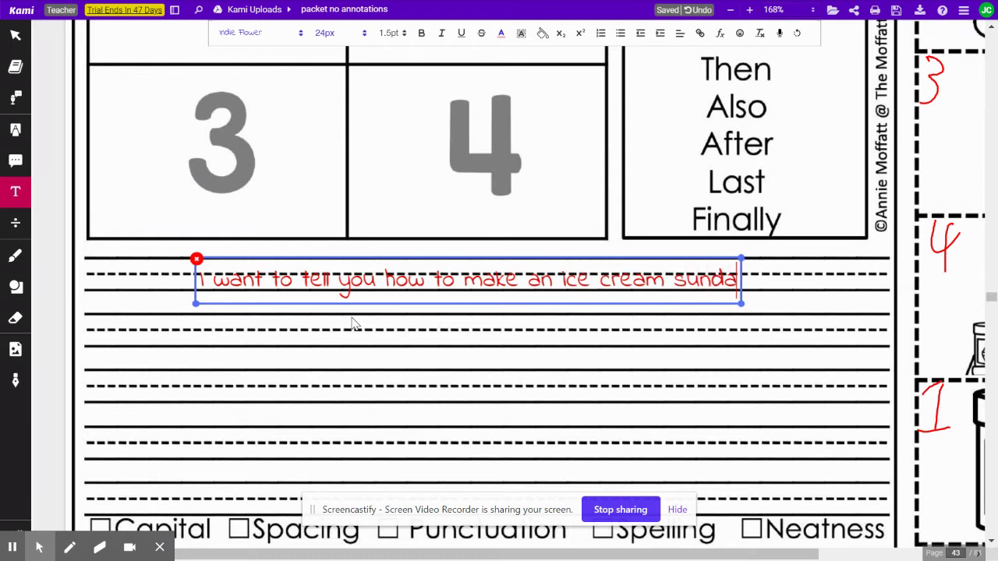
pyautogui.hotkey('shift', 'Left')
pyautogui.hotkey('shift', 'Left')
pyautogui.hotkey('shift', 'Left')
pyautogui.hotkey('shift', 'Left')
pyautogui.hotkey('shift', 'Left')
pyautogui.hotkey('shift', 'Left')
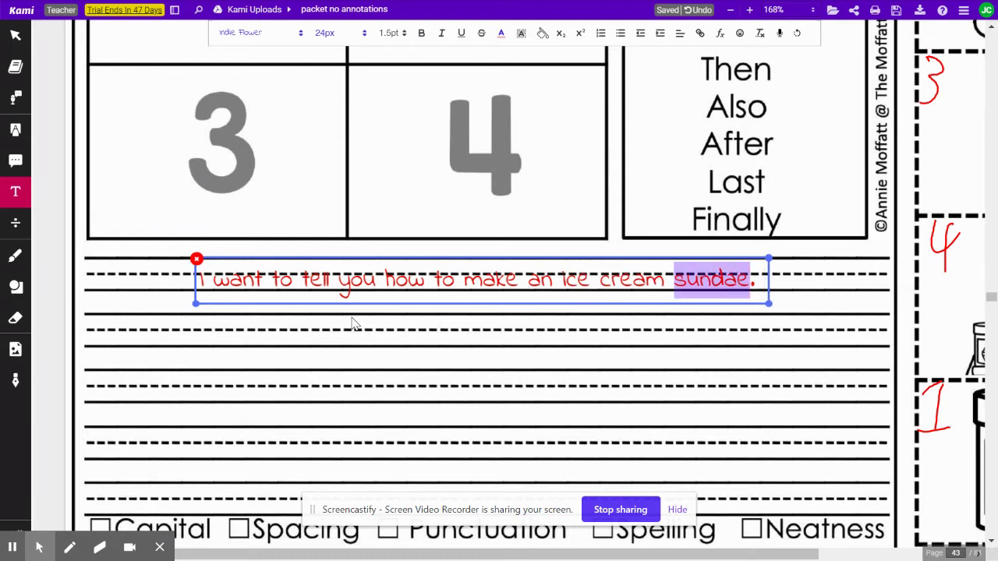
pyautogui.press('End')
# Circle the word "First" in the Sequencing Words list with the red freehand drawing tool
pyautogui.scroll(3, 350, 323)
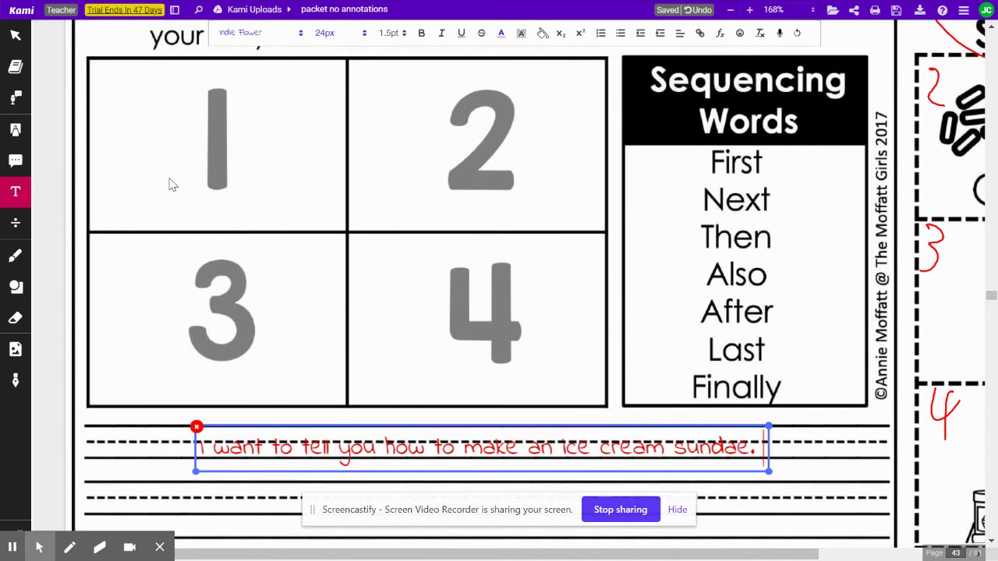
pyautogui.click(15, 256)
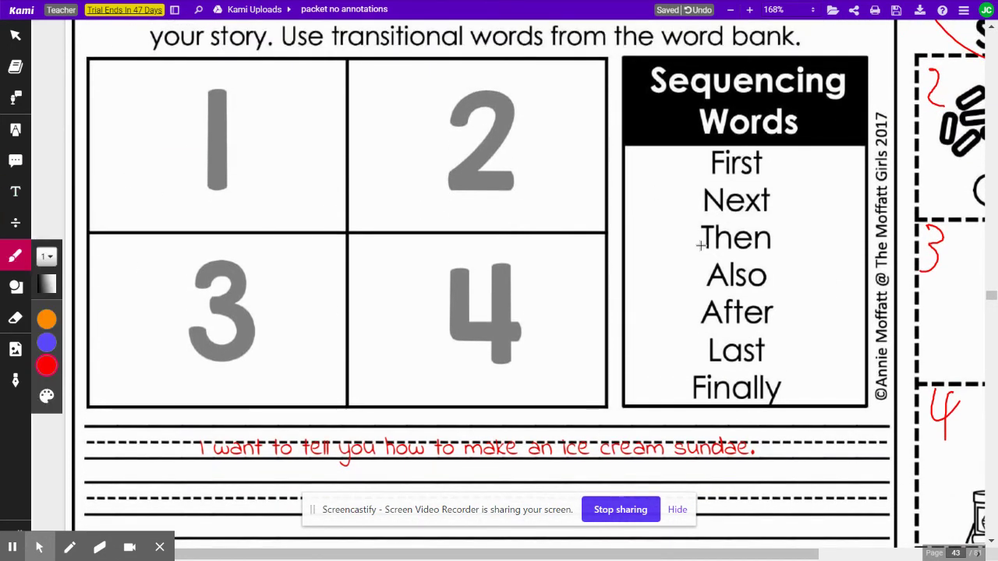
pyautogui.moveTo(764, 328)
pyautogui.mouseDown()
pyautogui.moveTo(754, 360)
pyautogui.moveTo(770, 353)
pyautogui.mouseUp()
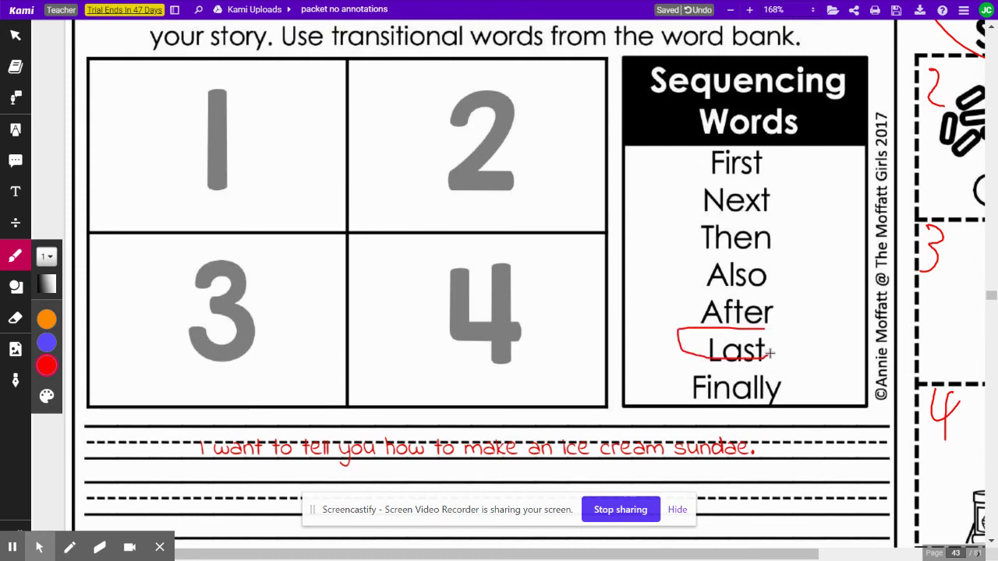
pyautogui.hotkey('ctrl', 'z')
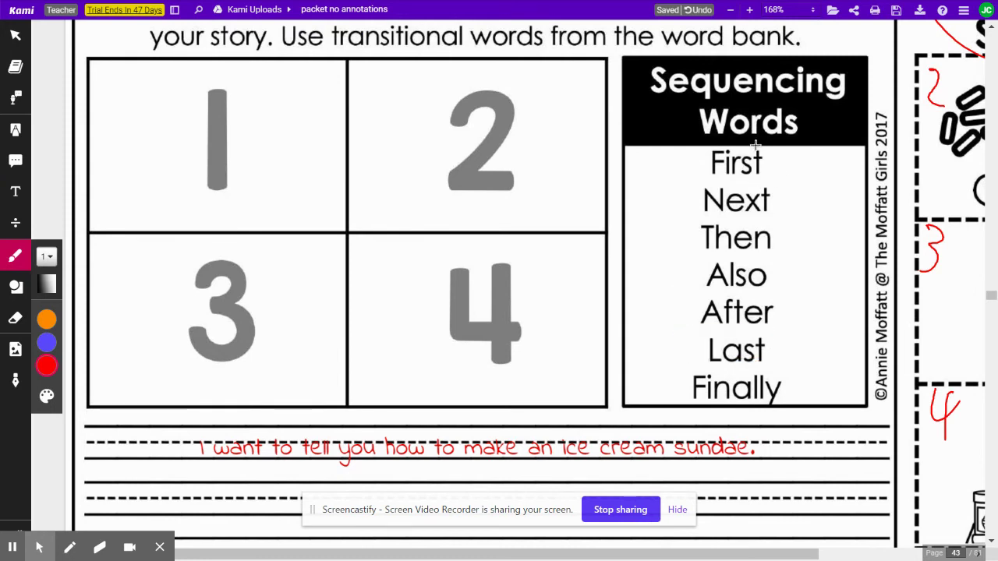
pyautogui.moveTo(755, 145)
pyautogui.mouseDown()
pyautogui.moveTo(703, 149)
pyautogui.moveTo(757, 171)
pyautogui.mouseUp()
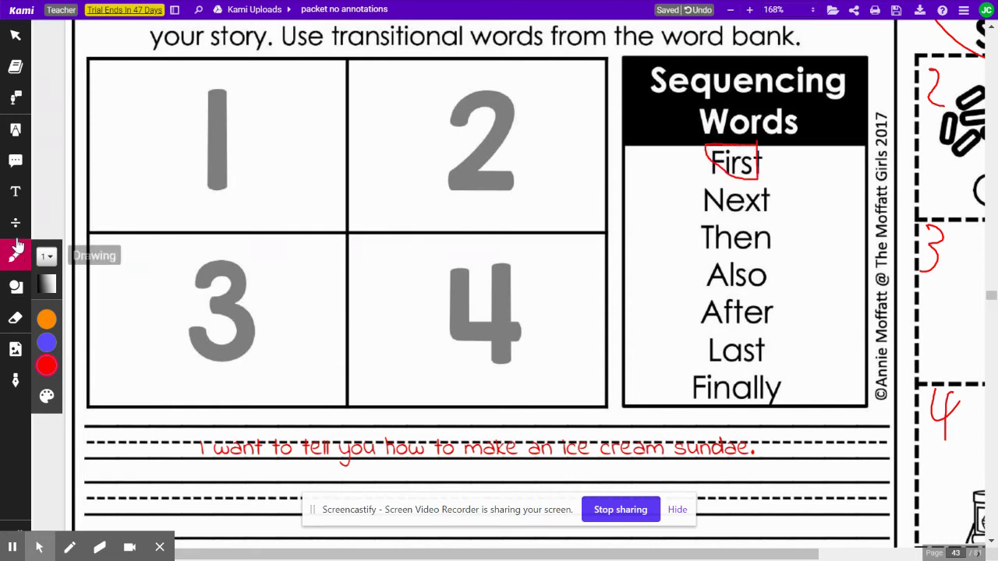
# Continue the story text after the opening sentence with "First, buy a"
pyautogui.click(15, 191)
pyautogui.click(757, 449)
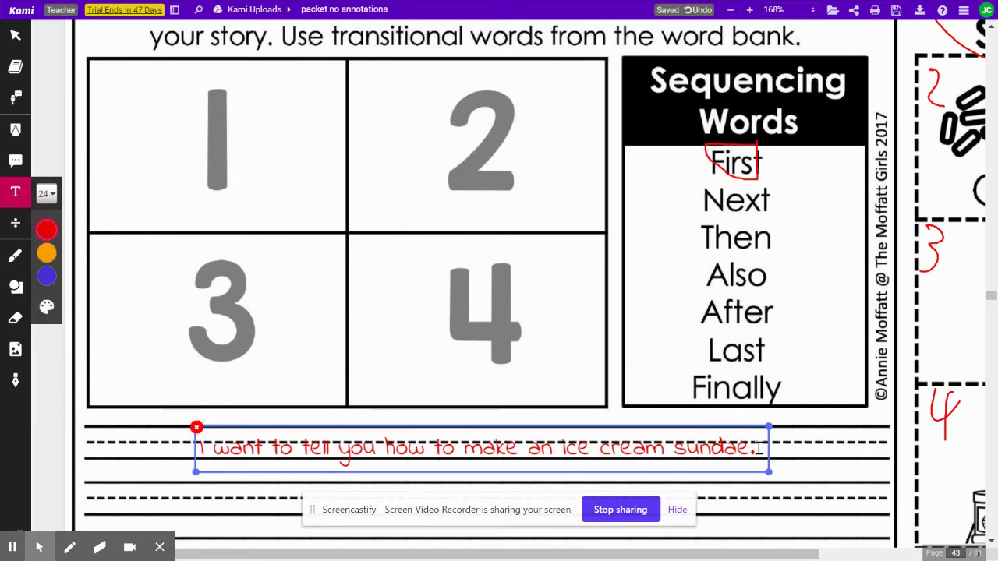
pyautogui.write('First')
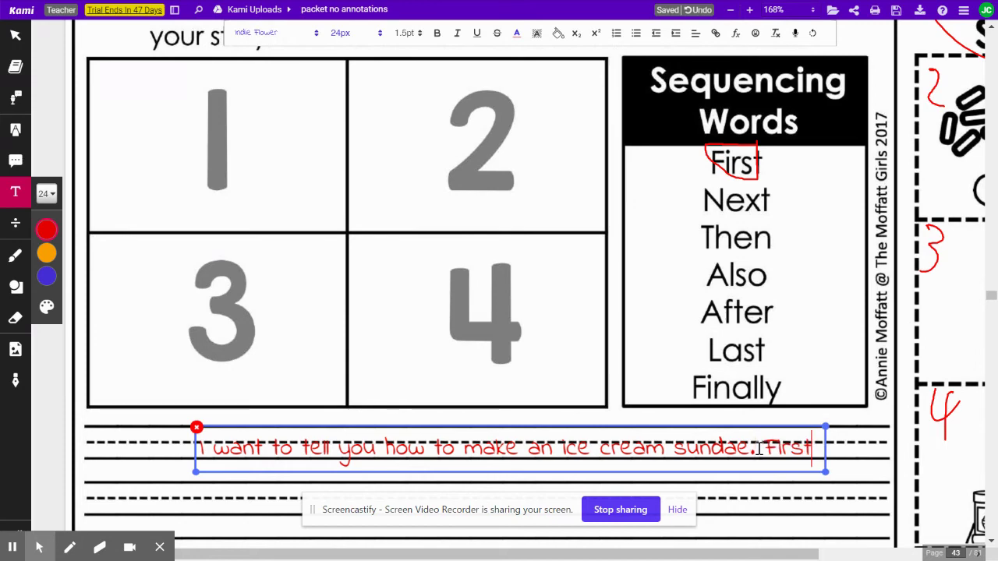
pyautogui.hscroll(2, 758, 449)
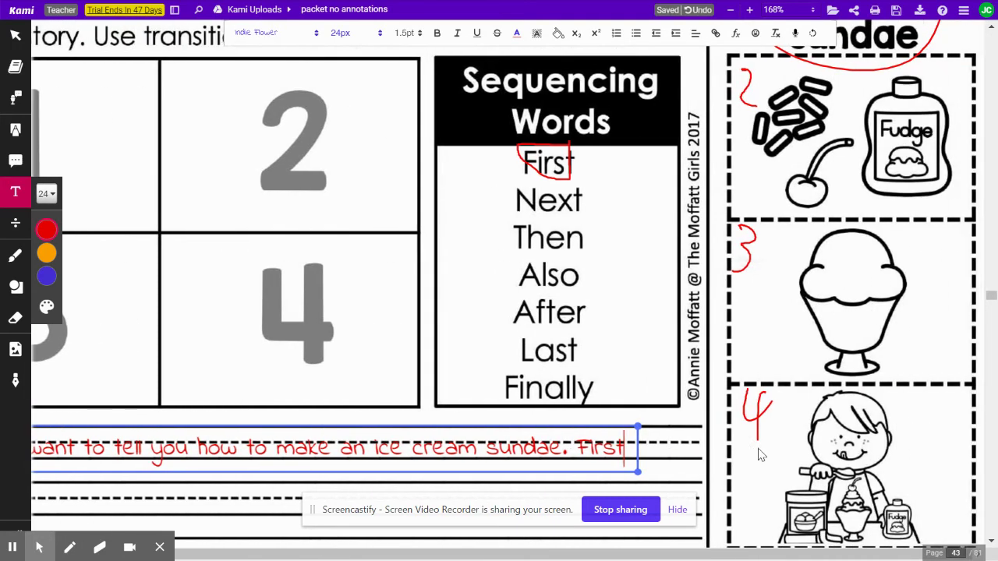
pyautogui.scroll(-3, 758, 449)
pyautogui.scroll(3, 499, 280)
pyautogui.hscroll(-2, 499, 280)
pyautogui.scroll(-1, 498, 281)
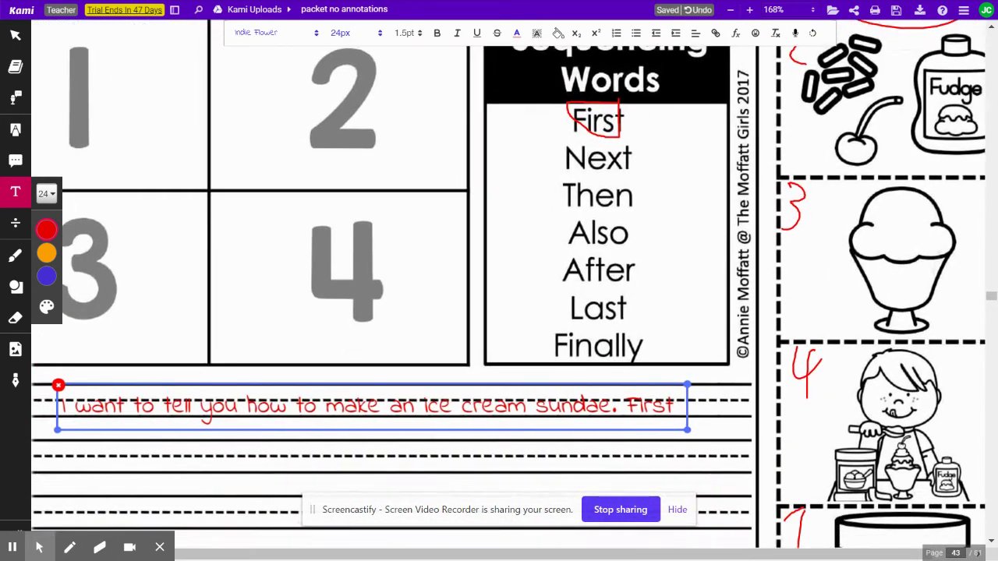
pyautogui.write(', bu')
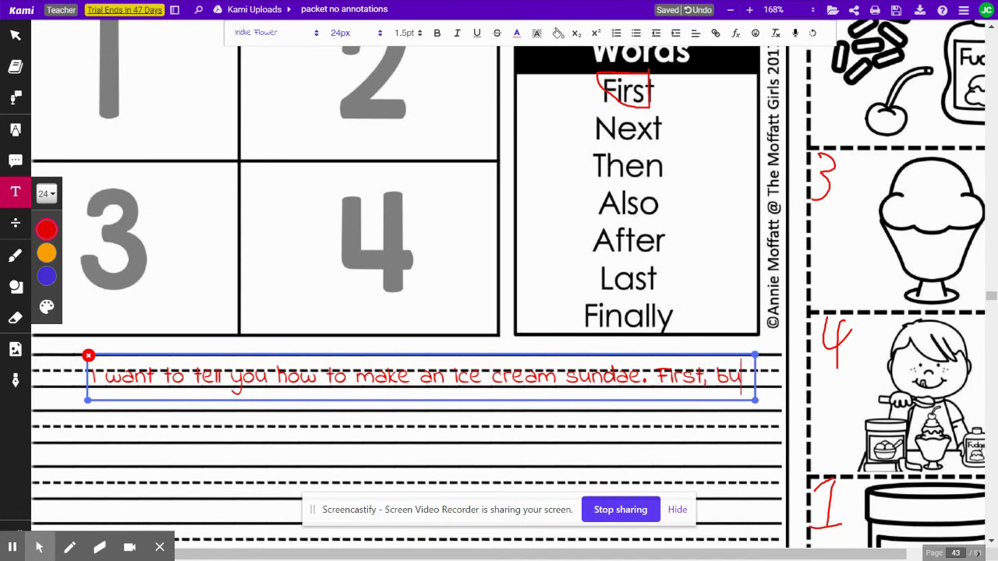
pyautogui.write('y a carton o')
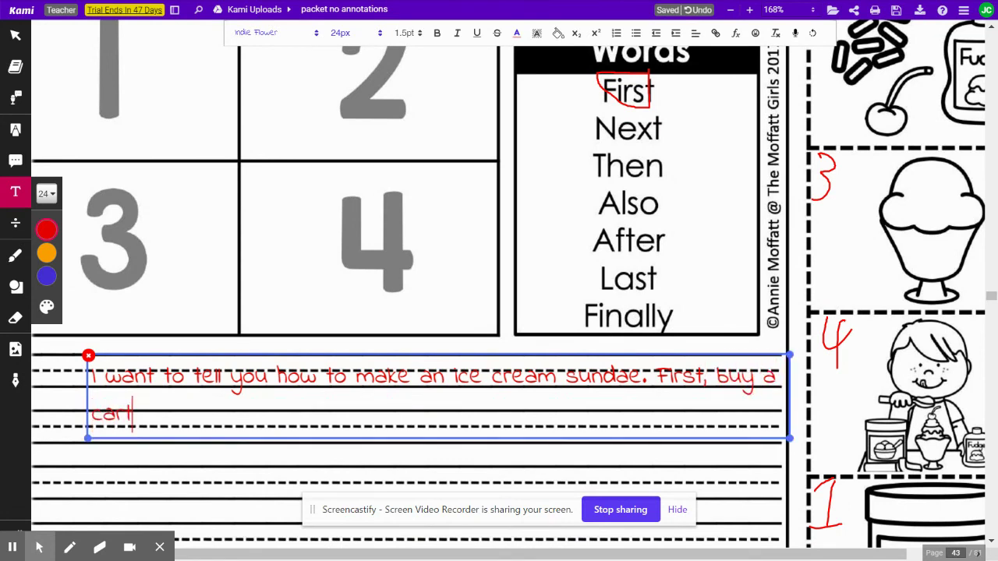
pyautogui.press('BackSpace')
pyautogui.press('BackSpace')
pyautogui.press('BackSpace')
pyautogui.press('BackSpace')
# Reposition and widen the story text box to span the full width of the writing lines, and indent the opening sentence
pyautogui.moveTo(86, 396); pyautogui.dragTo(38, 401)
pyautogui.press('Up')
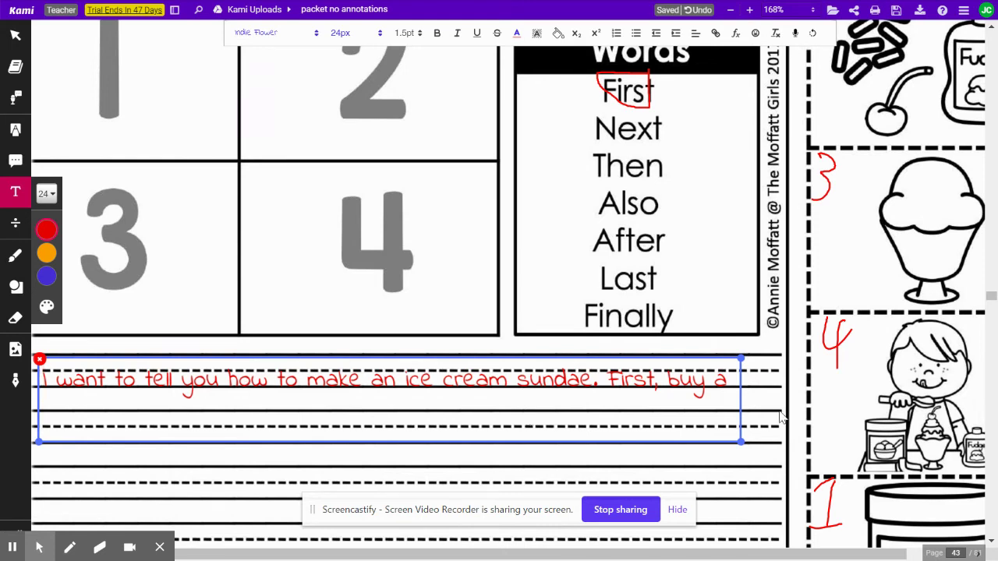
pyautogui.moveTo(741, 441); pyautogui.dragTo(771, 444)
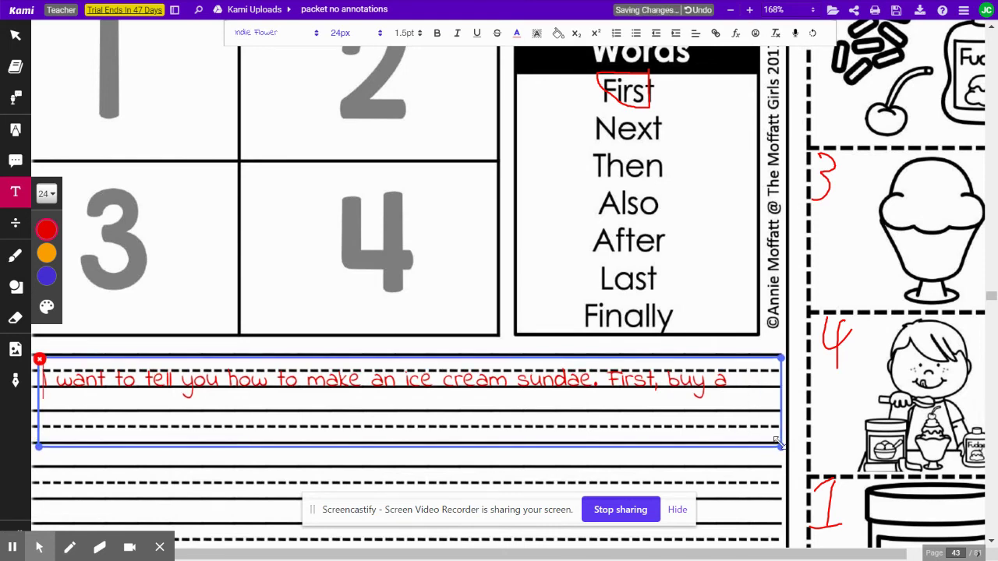
pyautogui.hscroll(-3, 379, 357)
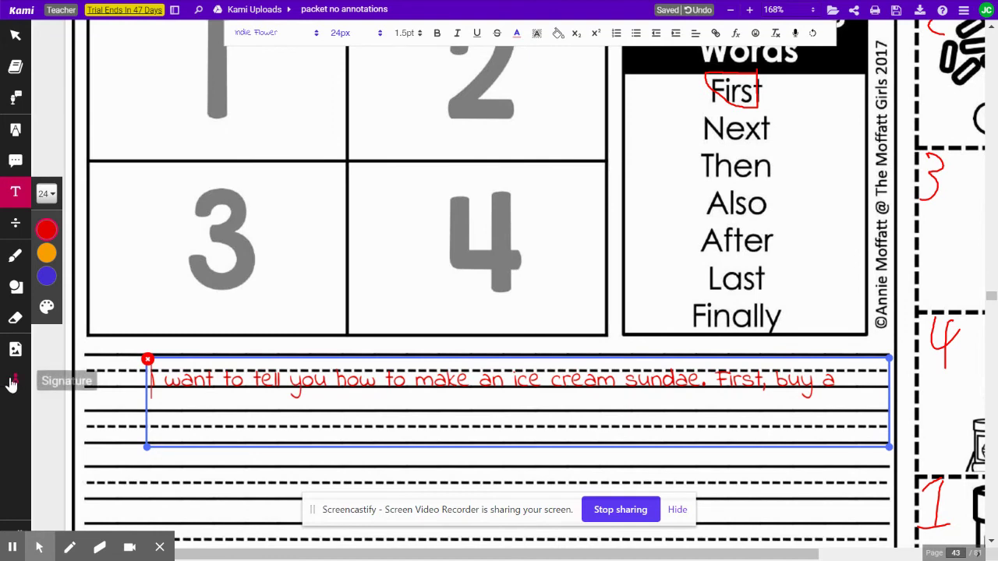
pyautogui.moveTo(146, 446); pyautogui.dragTo(85, 442)
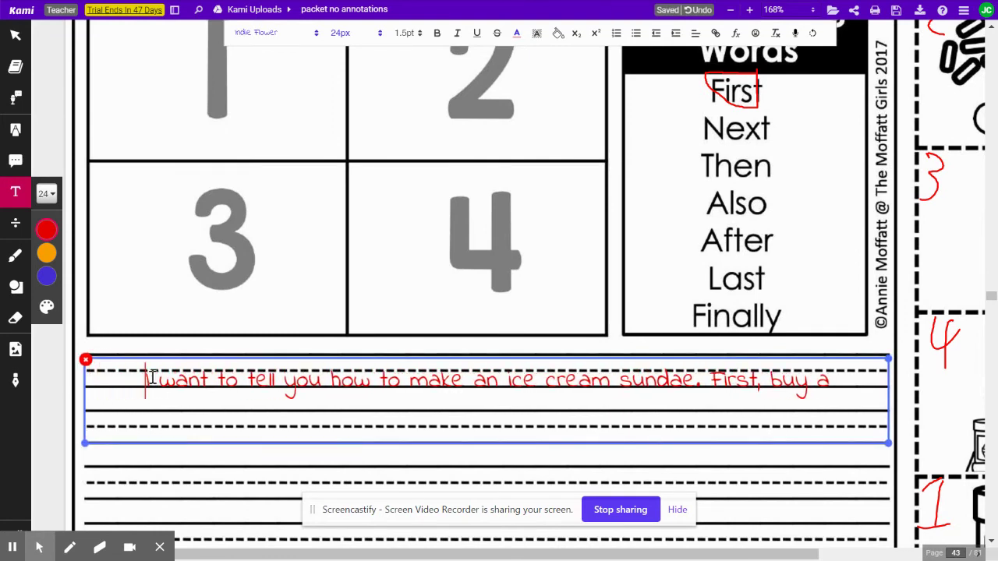
# Complete the "First" sentence after "buy a" with "carton of your favorite ice cream."
pyautogui.click(849, 373)
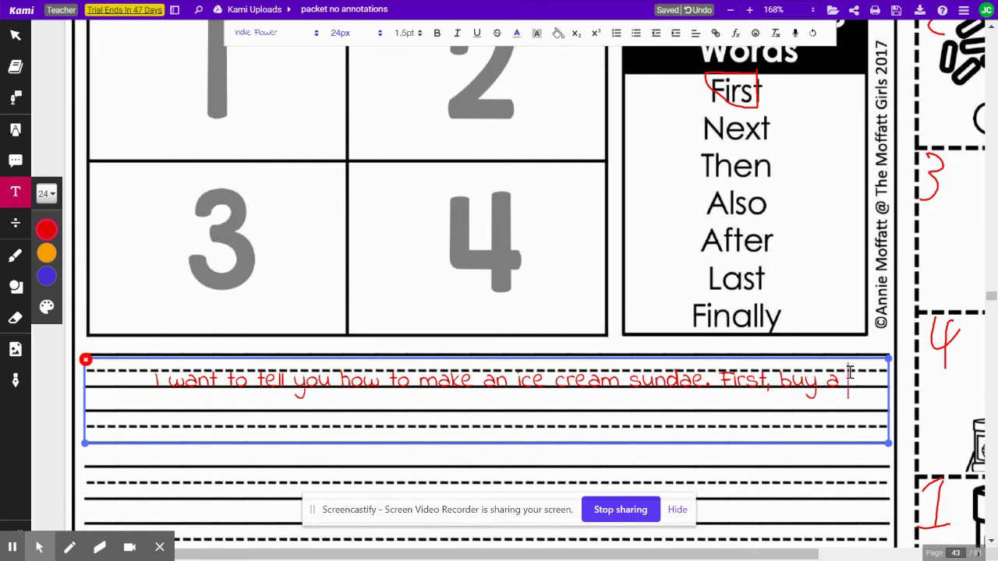
pyautogui.write('cart')
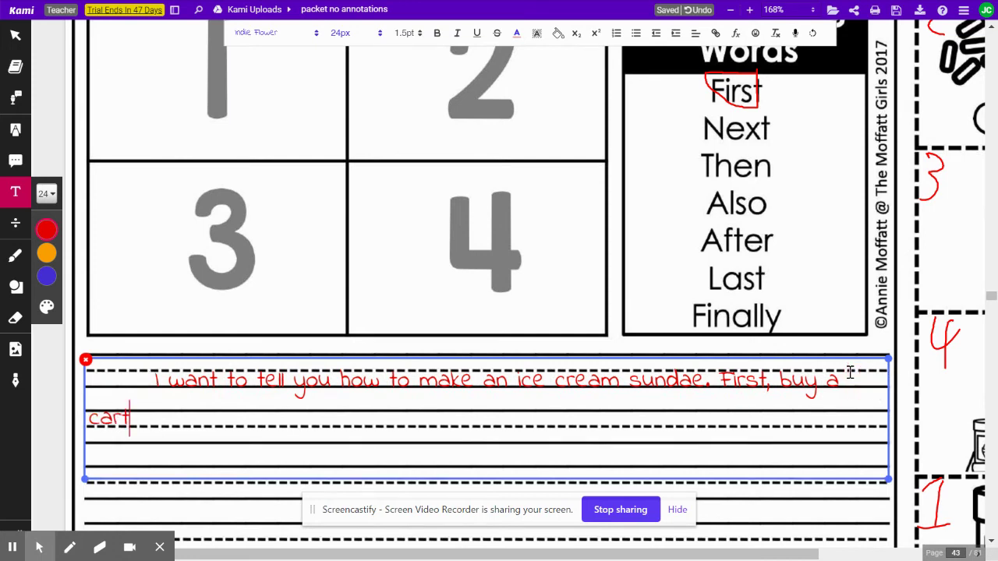
pyautogui.write('on of ic')
pyautogui.press('BackSpace')
pyautogui.press('BackSpace')
pyautogui.write('yu')
pyautogui.press('BackSpace')
pyautogui.write('our')
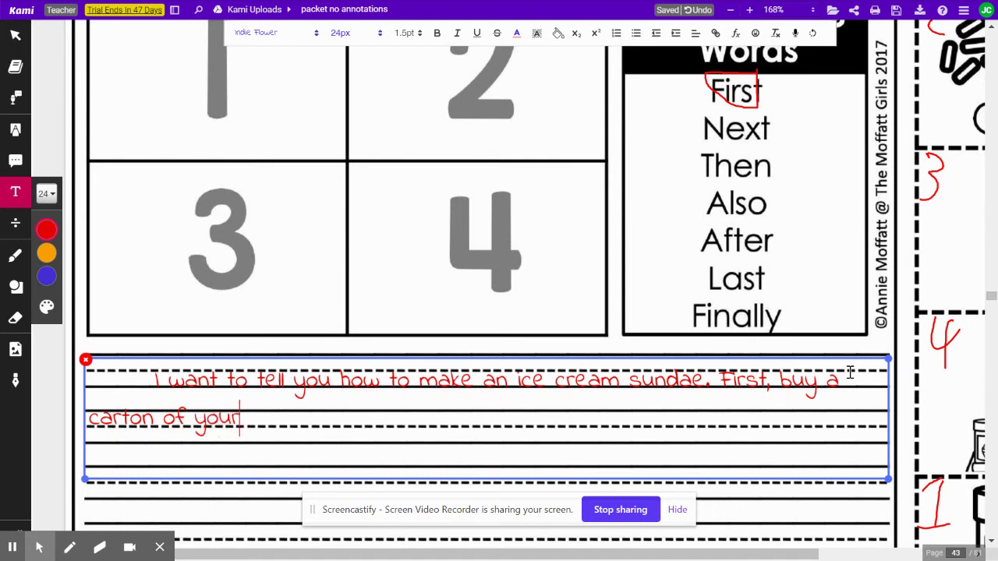
pyautogui.write(' favorite ice cream.')
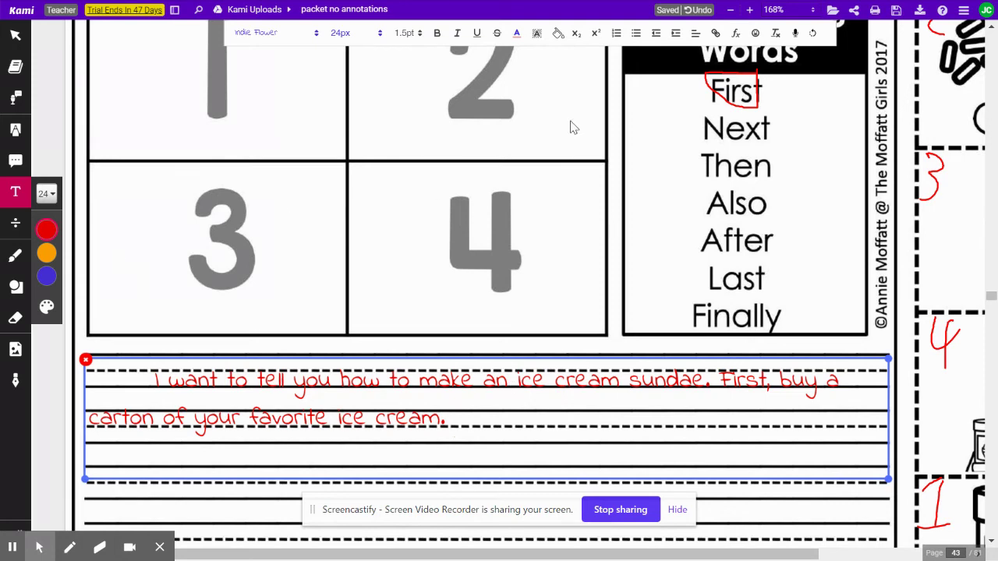
# Circle the word "Then" in the Sequencing Words list with the red freehand drawing tool
pyautogui.moveTo(35, 226)
pyautogui.click(15, 255)
pyautogui.moveTo(768, 163)
pyautogui.mouseDown()
pyautogui.moveTo(668, 167)
pyautogui.moveTo(829, 169)
pyautogui.moveTo(702, 161)
pyautogui.moveTo(725, 182)
pyautogui.moveTo(722, 145)
pyautogui.mouseUp()
pyautogui.hotkey('ctrl', 'z')
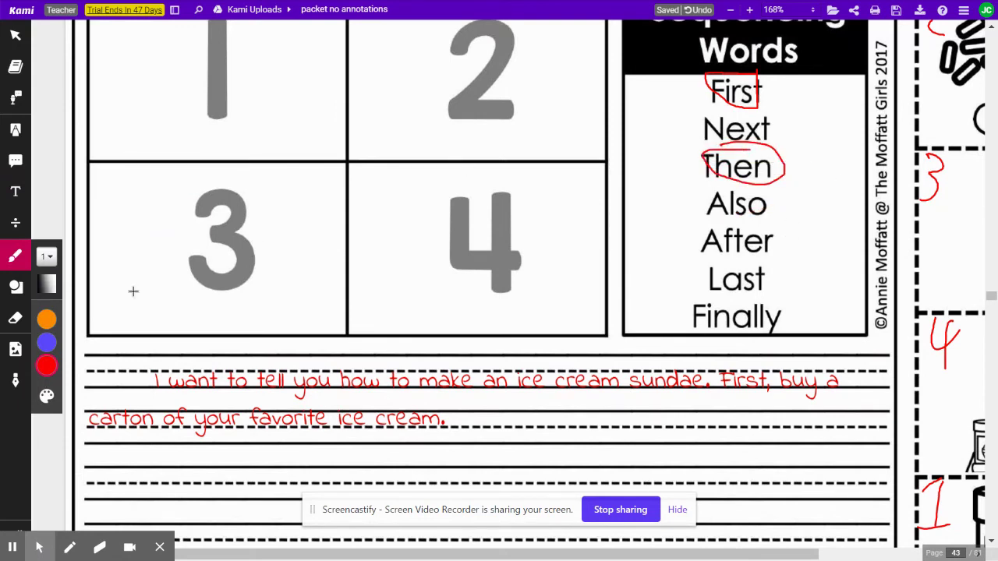
# Continue the story text after "ice cream." with "Then buy some toppings"
pyautogui.click(15, 191)
pyautogui.click(444, 369)
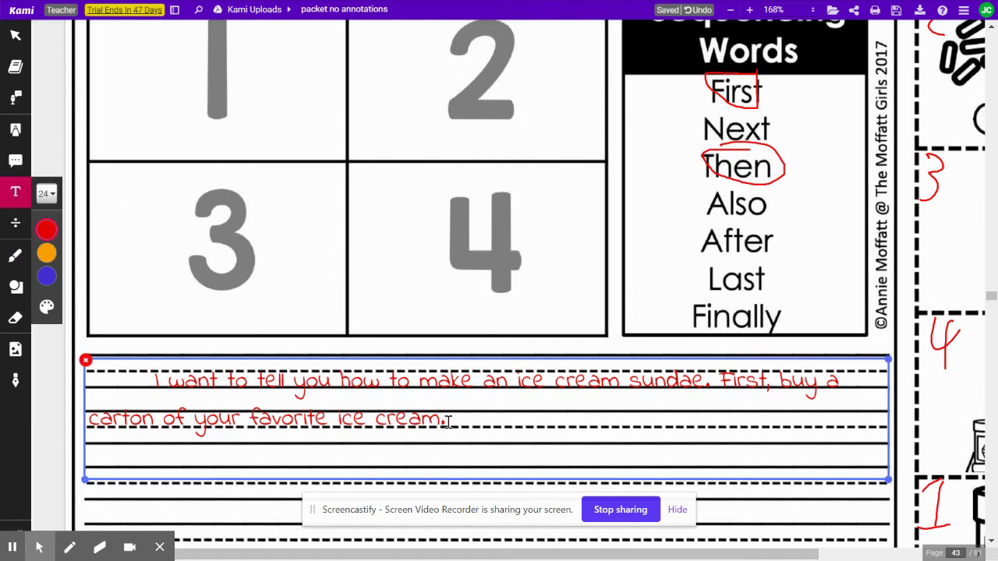
pyautogui.click(448, 422)
pyautogui.write('Then')
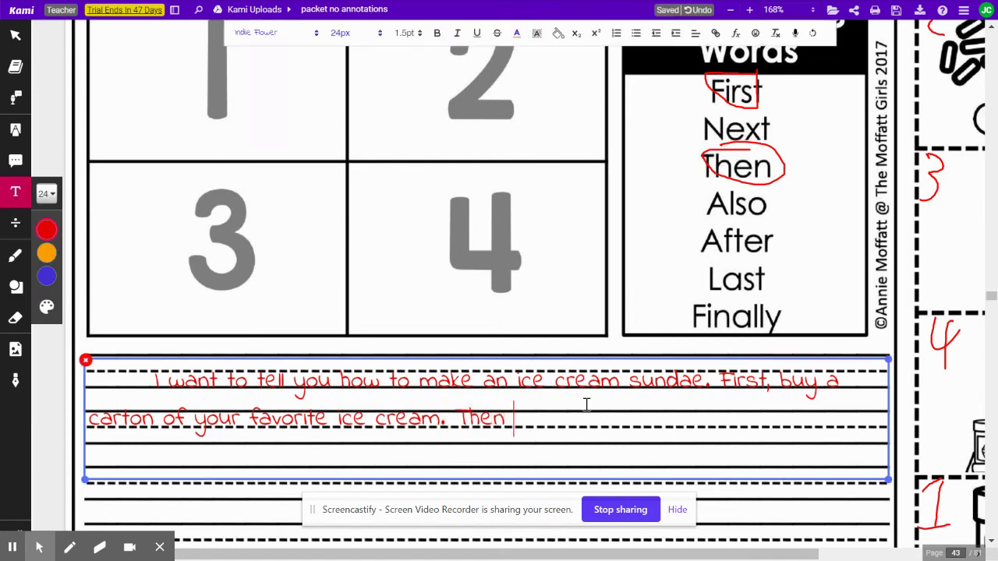
pyautogui.hscroll(3, 586, 405)
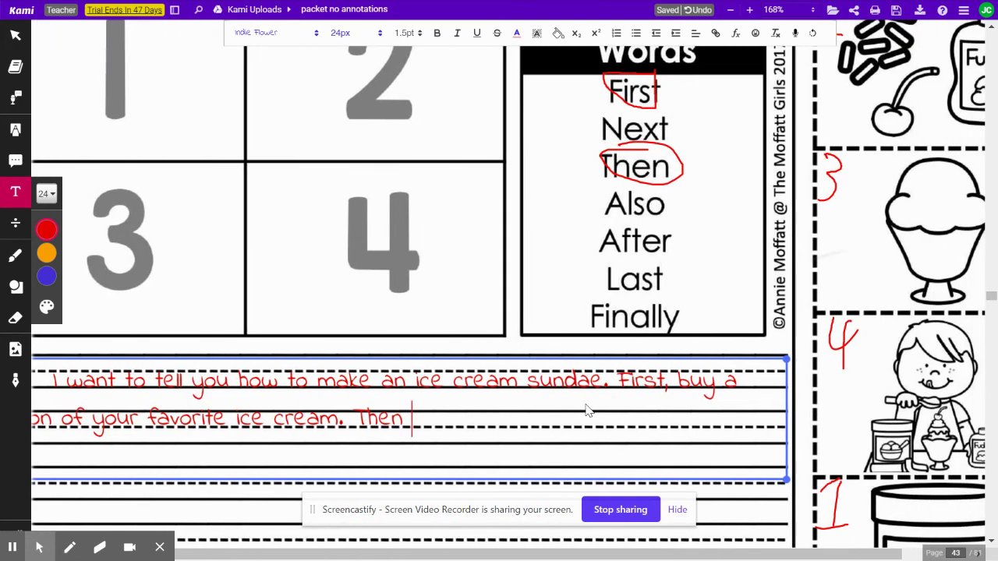
pyautogui.scroll(2, 586, 404)
pyautogui.scroll(-2, 503, 283)
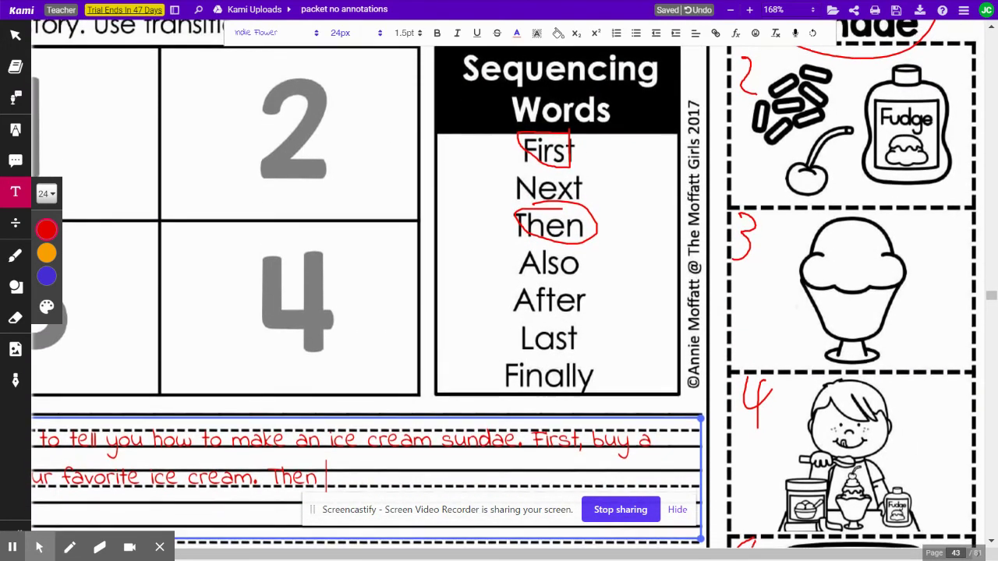
pyautogui.hscroll(-2, 504, 283)
pyautogui.write('buy')
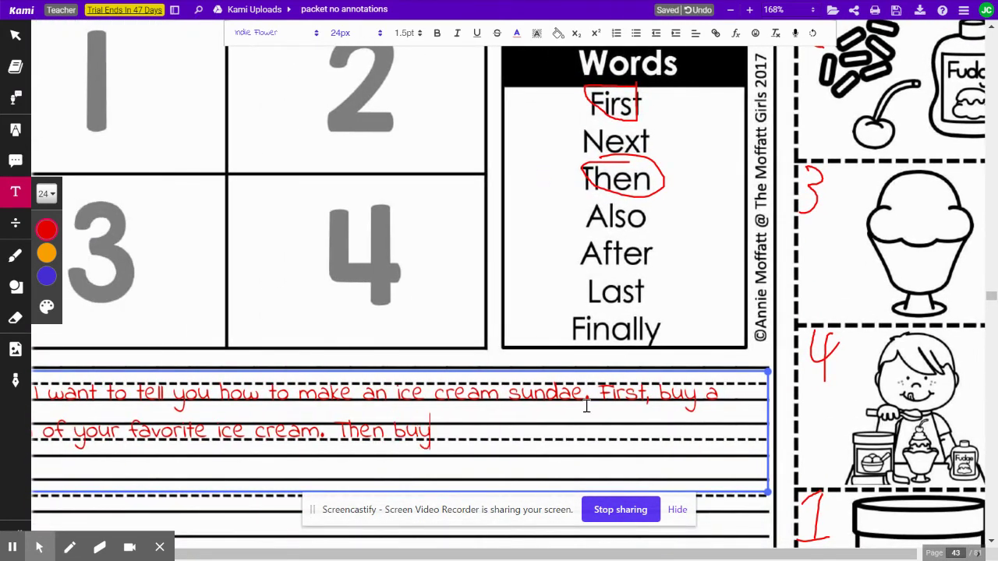
pyautogui.write(' some toppings')
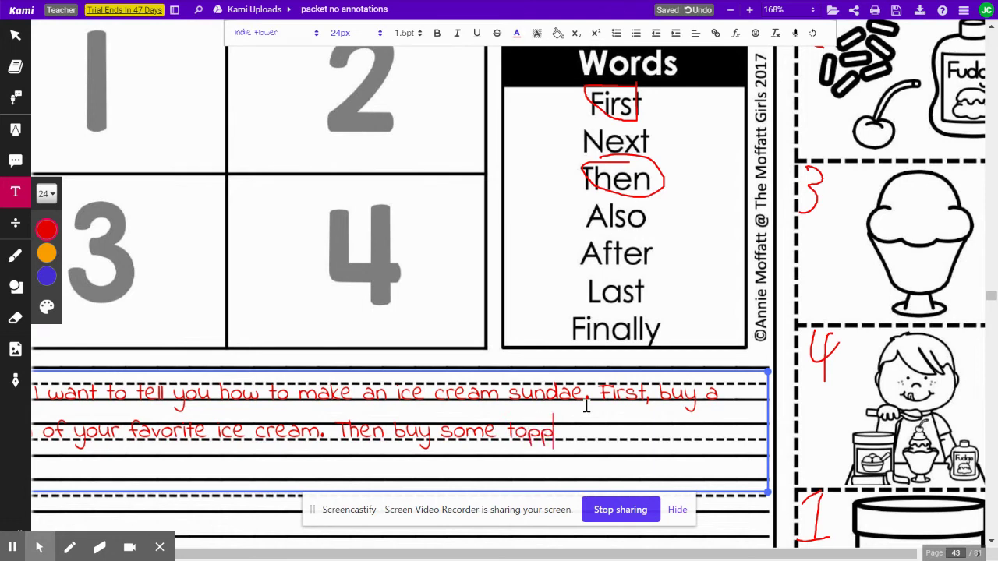
# Insert a comma after "Then" in the new story sentence and return to the end of the line
pyautogui.hotkey('ctrl', 'Left')
pyautogui.hotkey('ctrl', 'Left')
pyautogui.press('Left')
pyautogui.write(',')
pyautogui.press('End')
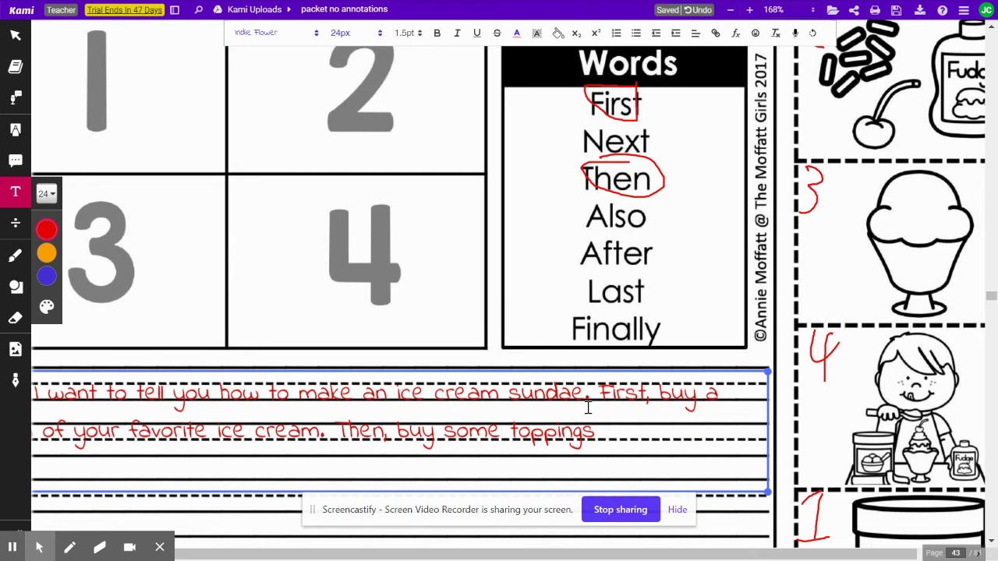
# Complete the "Then" sentence after "toppings" with "like sprinkles, cherries, and hot fudge."
pyautogui.write('like sprinkles')
pyautogui.press('Return')
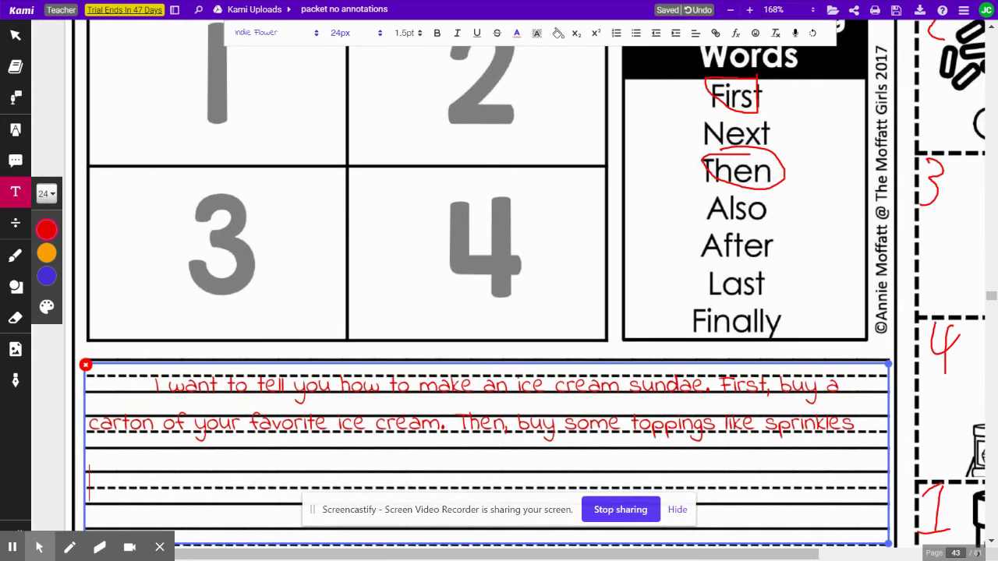
pyautogui.press('BackSpace')
pyautogui.write(',')
pyautogui.write(' cherries, a')
pyautogui.write('nd hot fudge.')
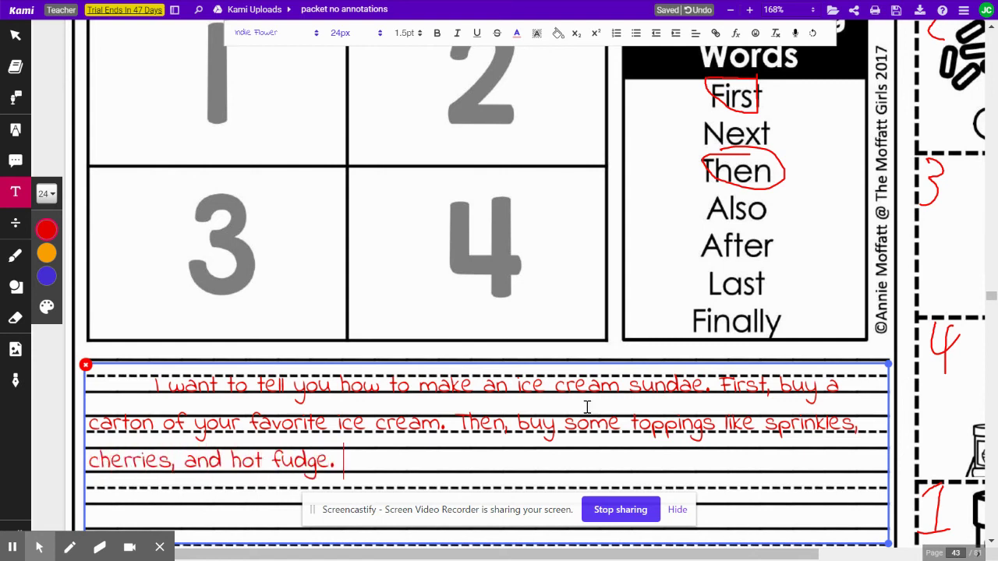
# Review the numbered sundae pictures, the sequencing words and the remaining writing lines down to the checklist
pyautogui.scroll(-3, 585, 412)
pyautogui.scroll(2, 585, 413)
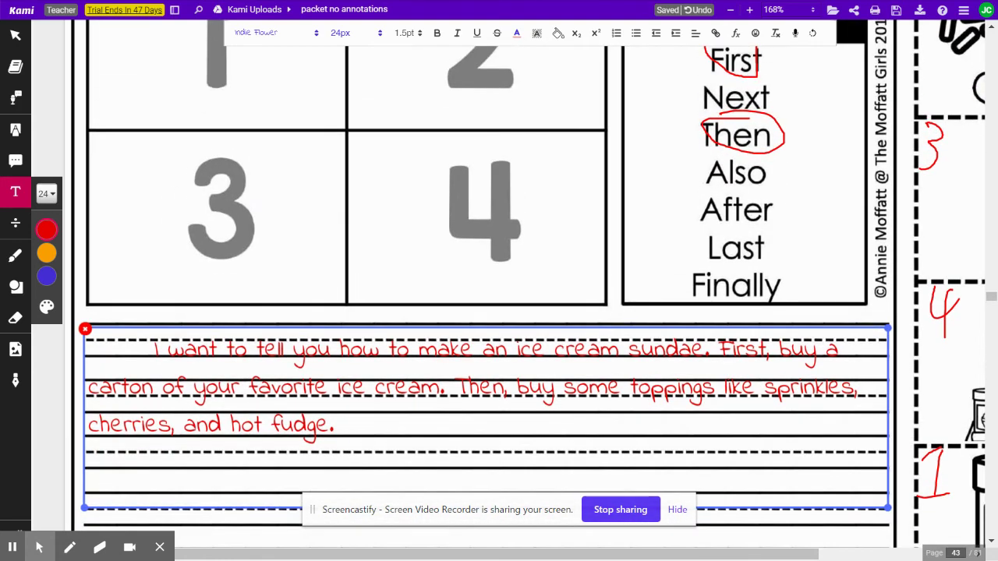
pyautogui.hscroll(3, 586, 413)
pyautogui.hscroll(1, 508, 289)
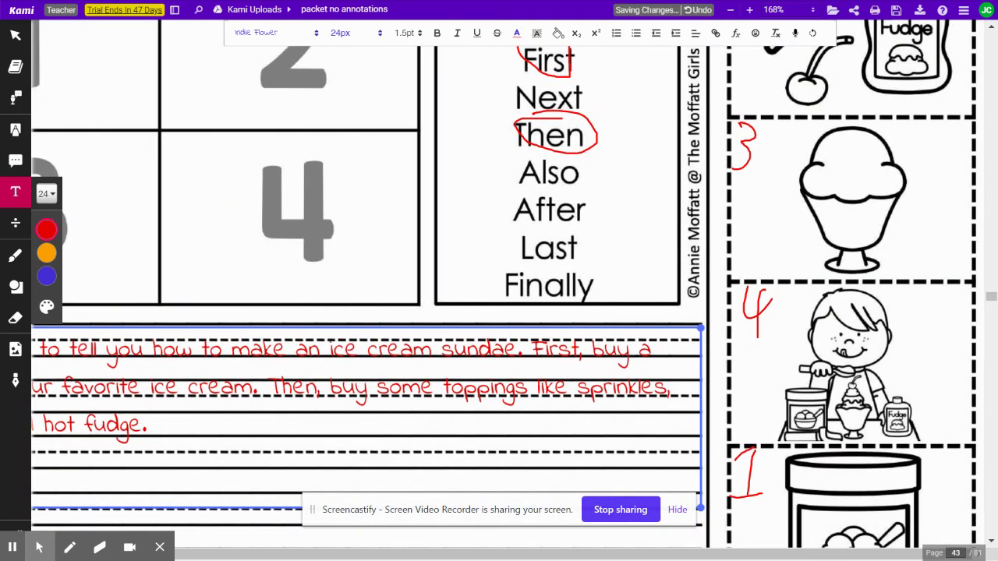
pyautogui.scroll(1, 503, 276)
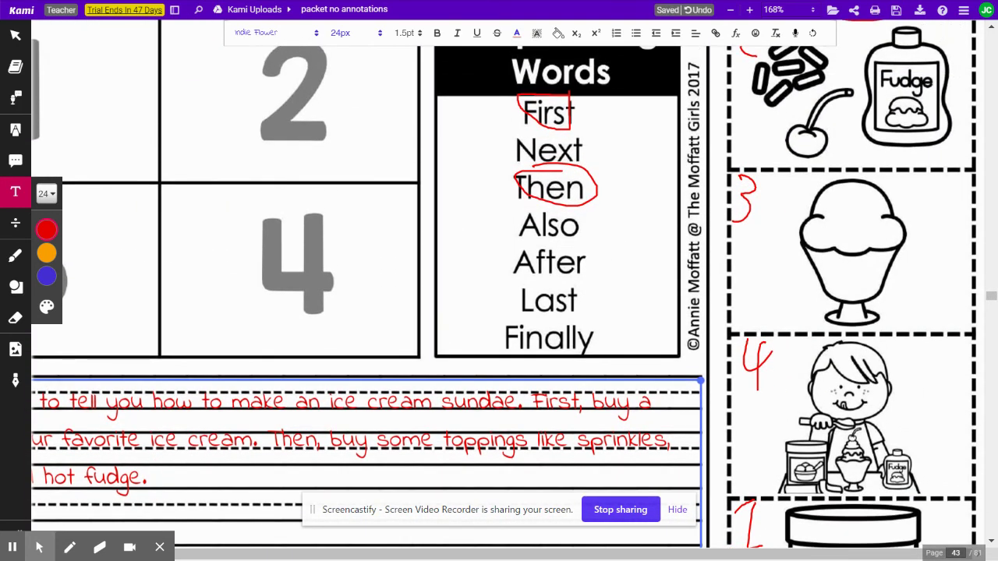
pyautogui.scroll(-2, 504, 283)
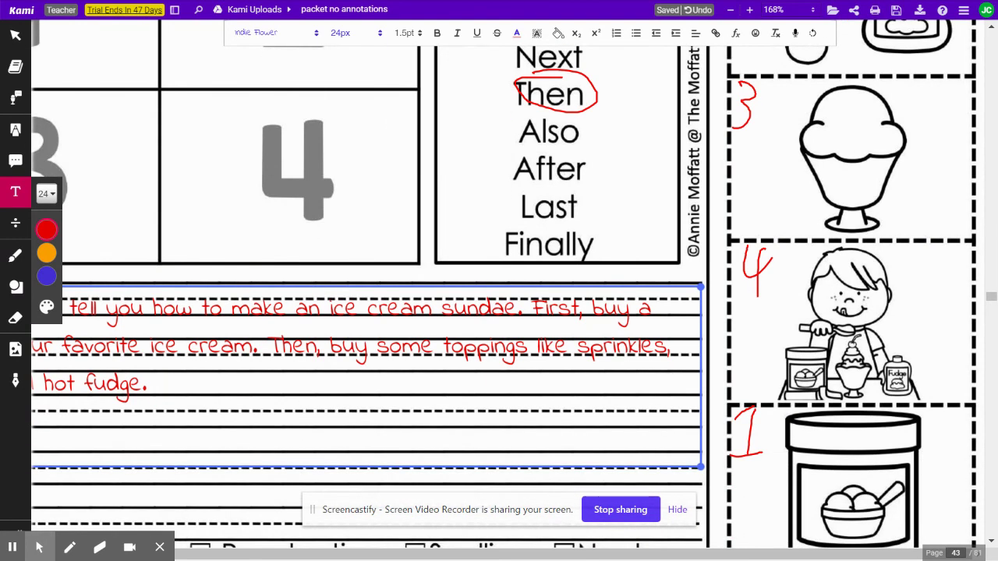
pyautogui.hscroll(-3, 503, 289)
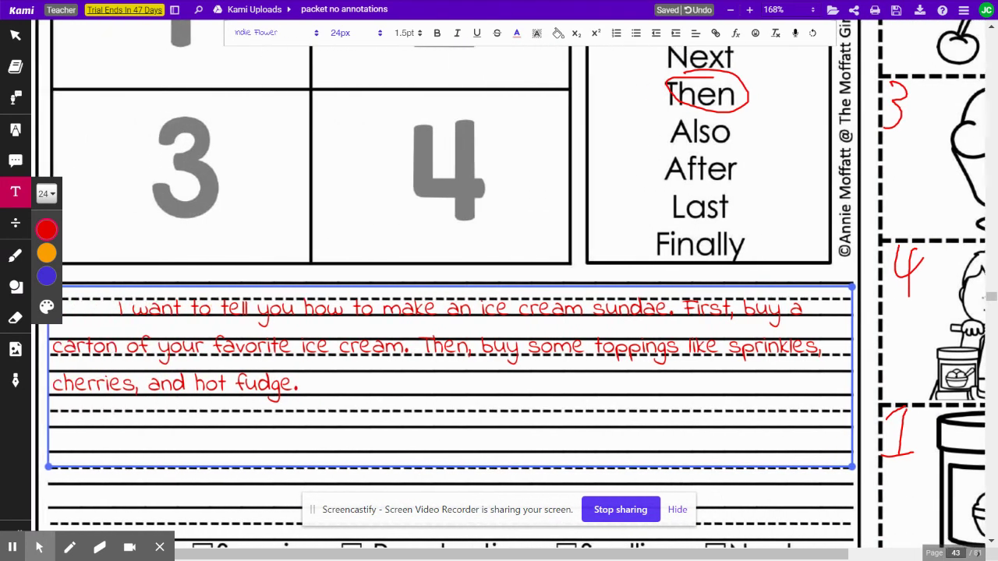
pyautogui.scroll(-2, 504, 288)
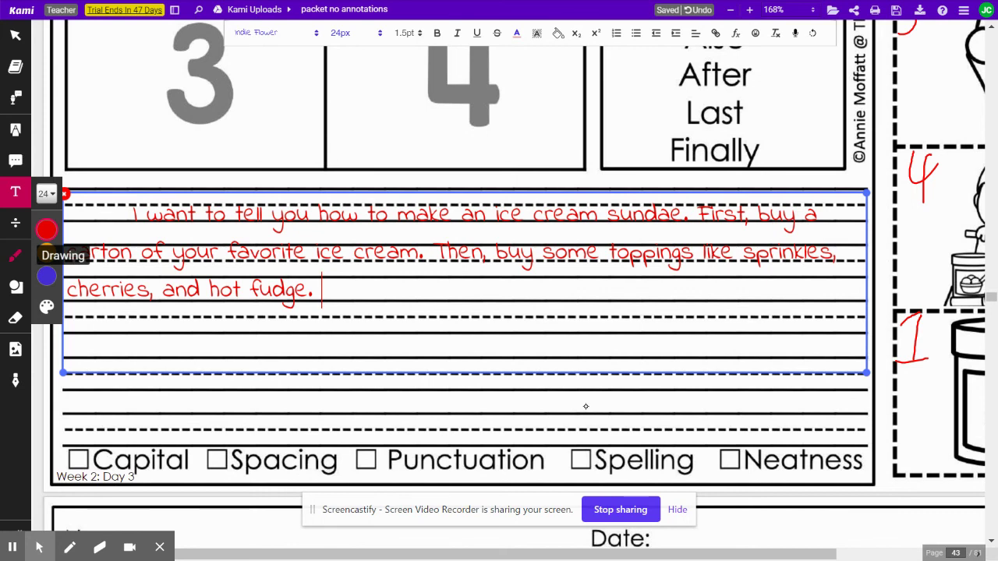
# Draw red freehand check marks on the Capital, Spacing, Punctuation, Spelling and Neatness boxes below the writing lines
pyautogui.click(15, 256)
pyautogui.moveTo(76, 443); pyautogui.dragTo(114, 417)
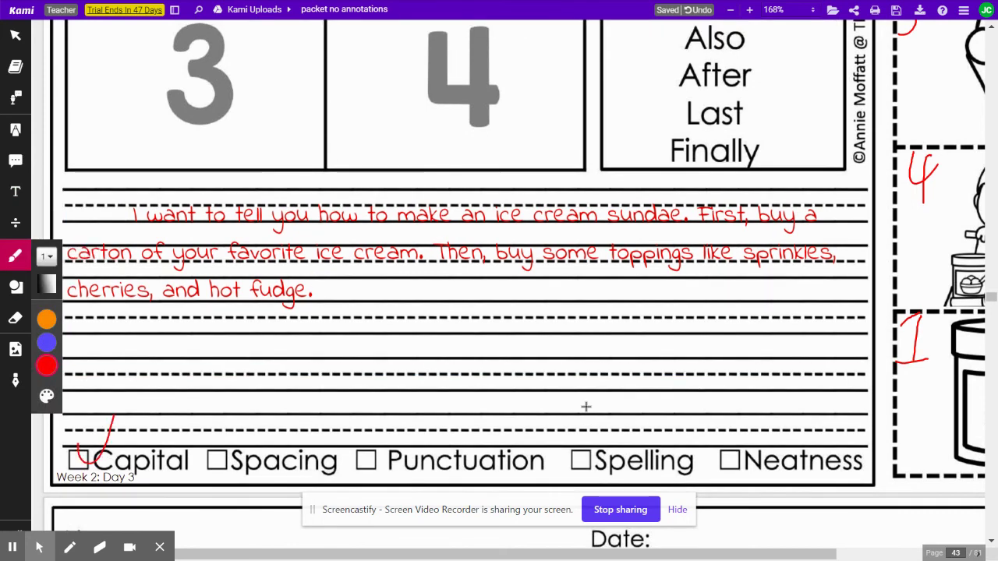
pyautogui.moveTo(207, 436); pyautogui.dragTo(258, 404)
pyautogui.moveTo(359, 435); pyautogui.dragTo(408, 416)
pyautogui.moveTo(577, 447); pyautogui.dragTo(636, 420)
pyautogui.moveTo(723, 447); pyautogui.dragTo(770, 410)
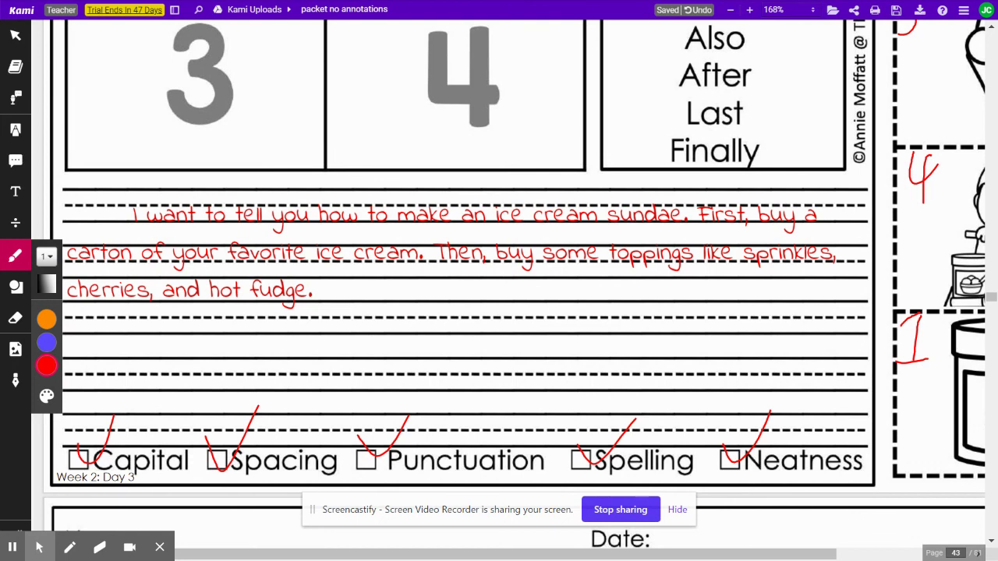
# Undo all five check marks drawn on the checklist boxes
pyautogui.hotkey('ctrl', 'z')
pyautogui.hotkey('ctrl', 'z')
pyautogui.hotkey('ctrl', 'z')
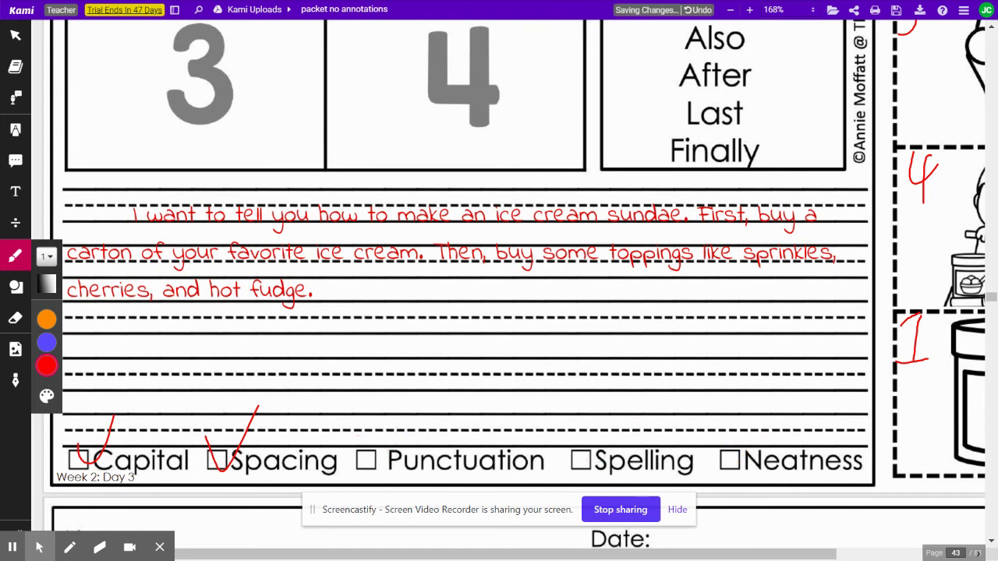
pyautogui.hotkey('ctrl', 'z')
pyautogui.hotkey('ctrl', 'z')
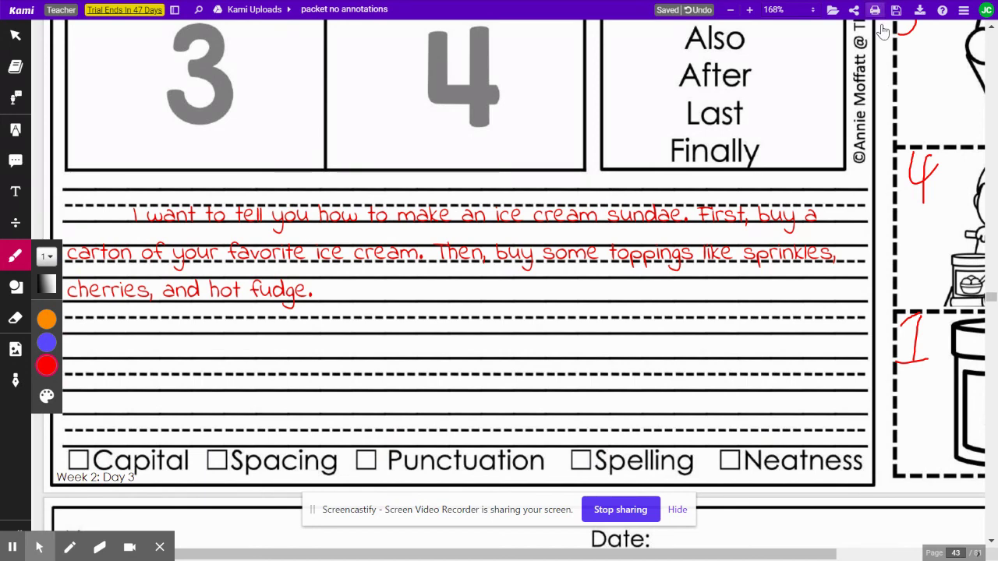
pyautogui.scroll(7, 531, 290)
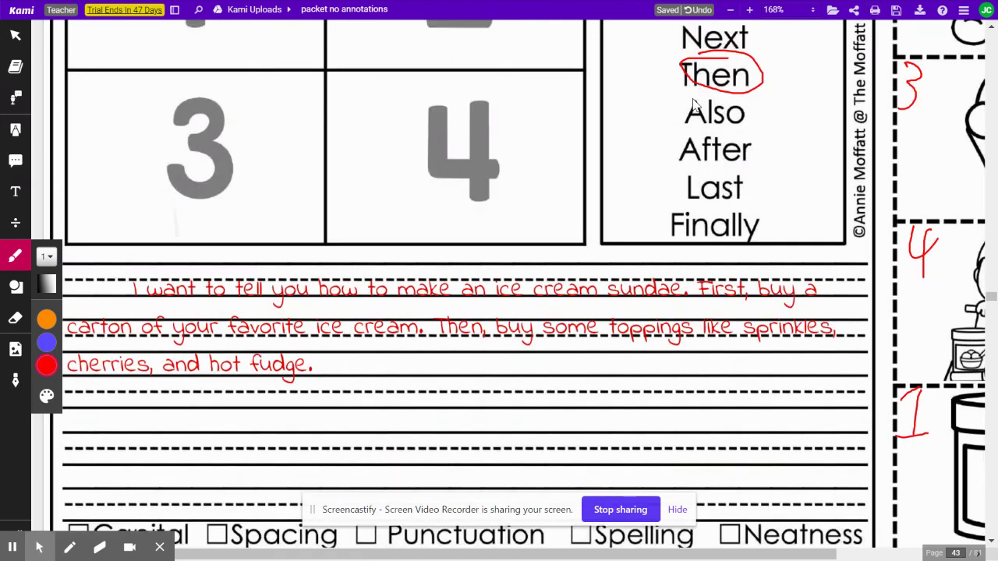
pyautogui.scroll(-2, 531, 291)
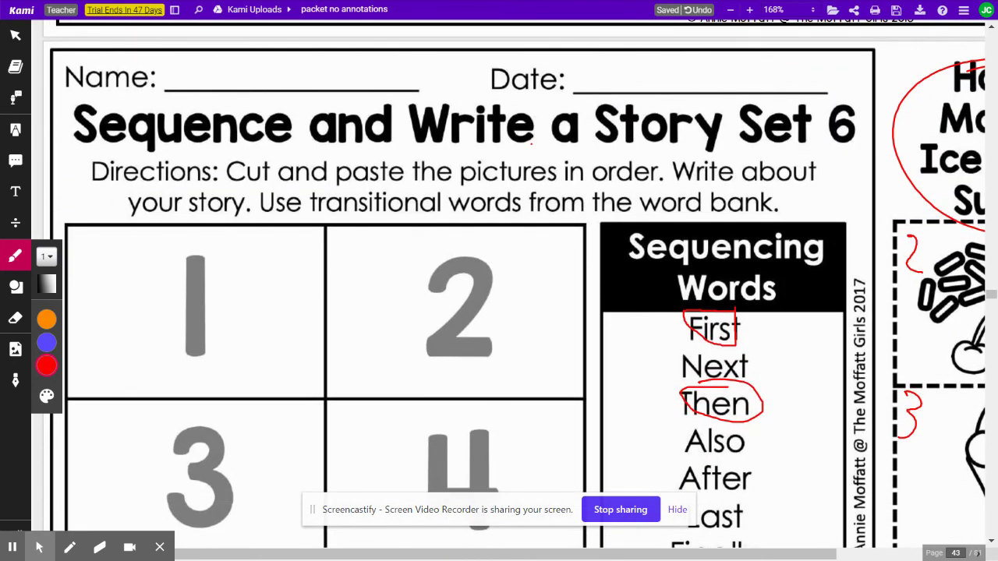
pyautogui.hscroll(4, 499, 296)
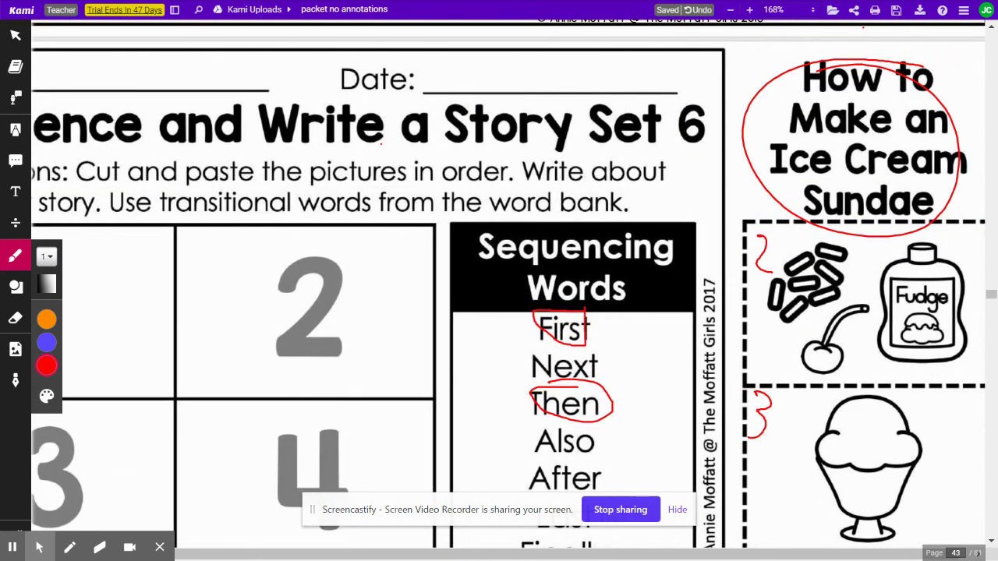